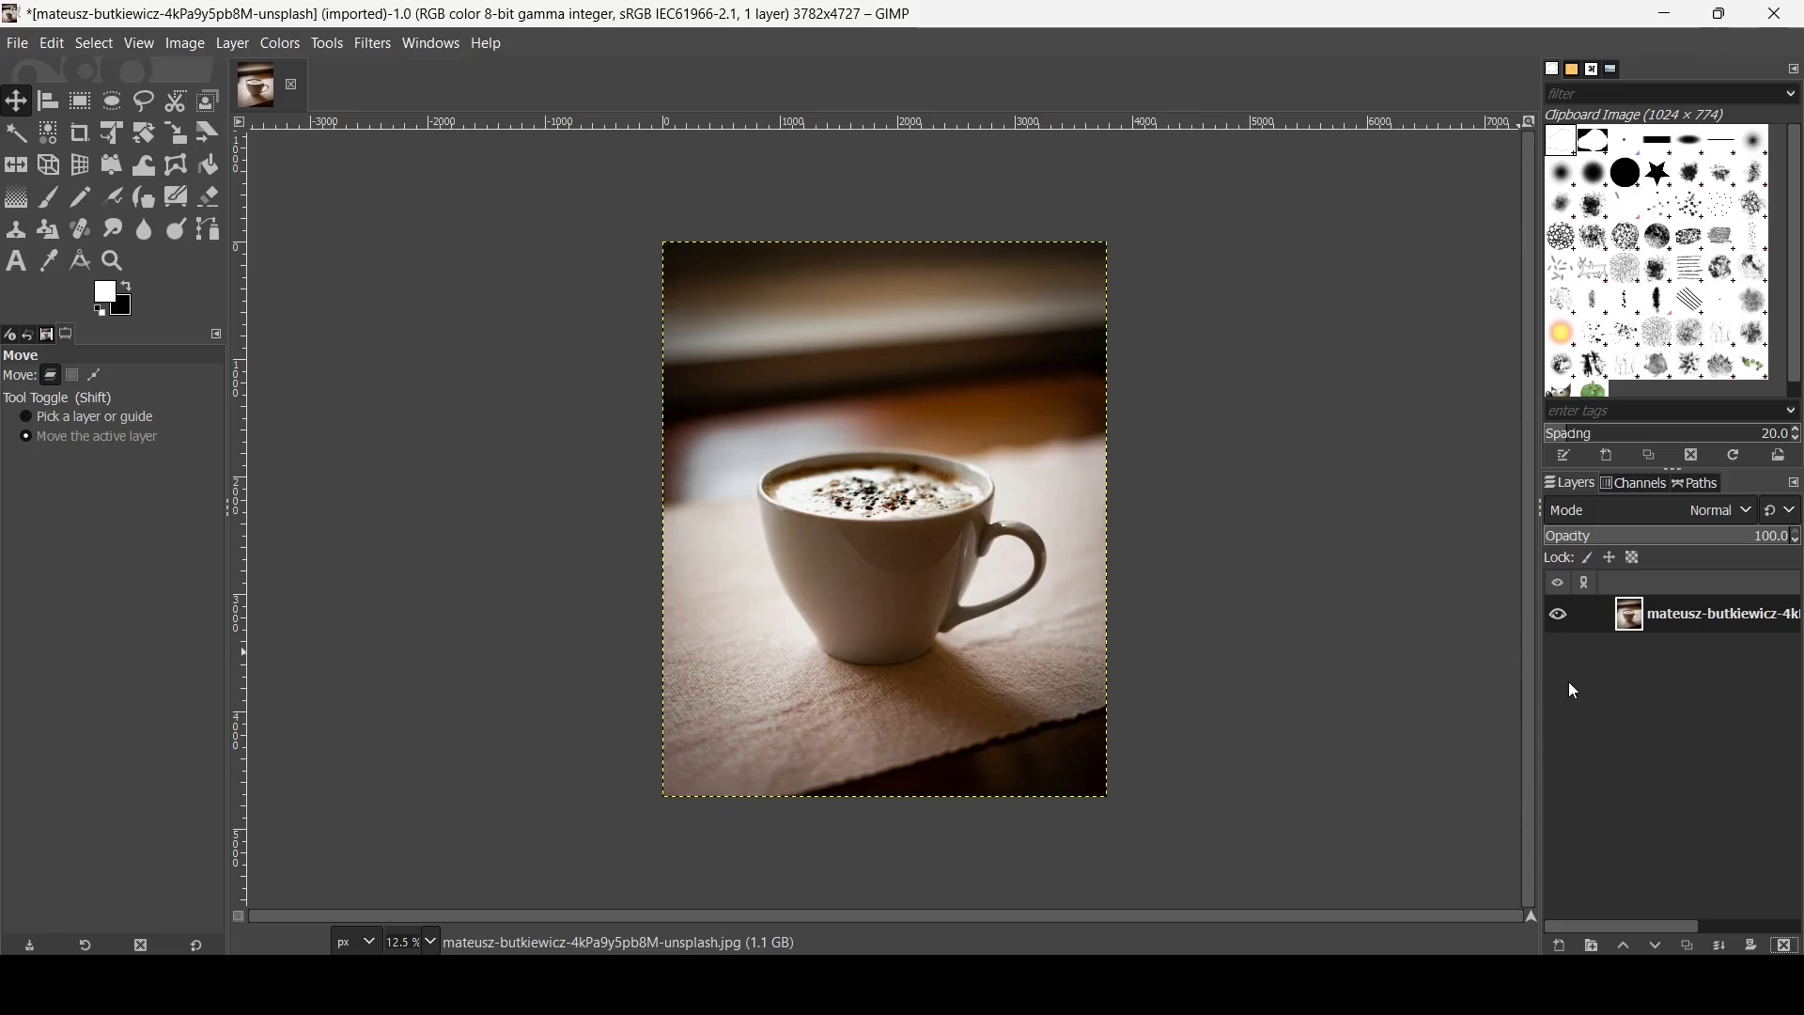
Add a new transparent layer and draw a small closed freehand selection just above the cup's rim
click(1560, 948)
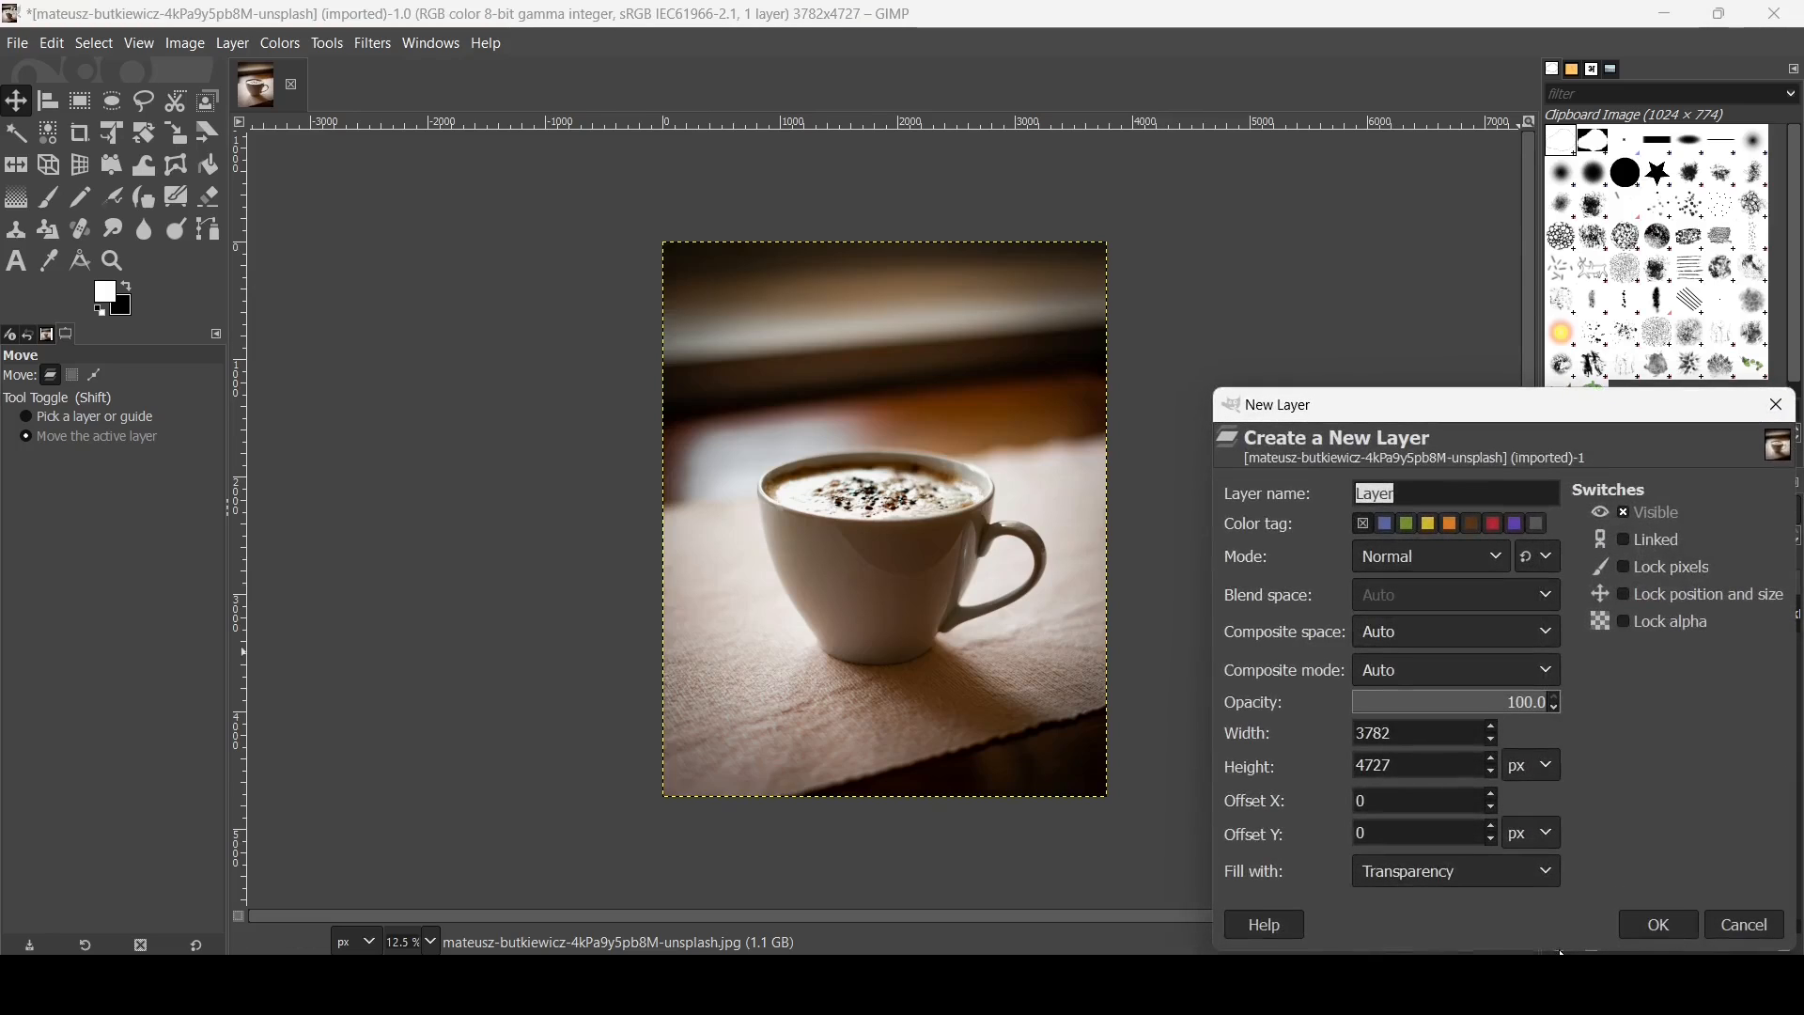
click(1646, 926)
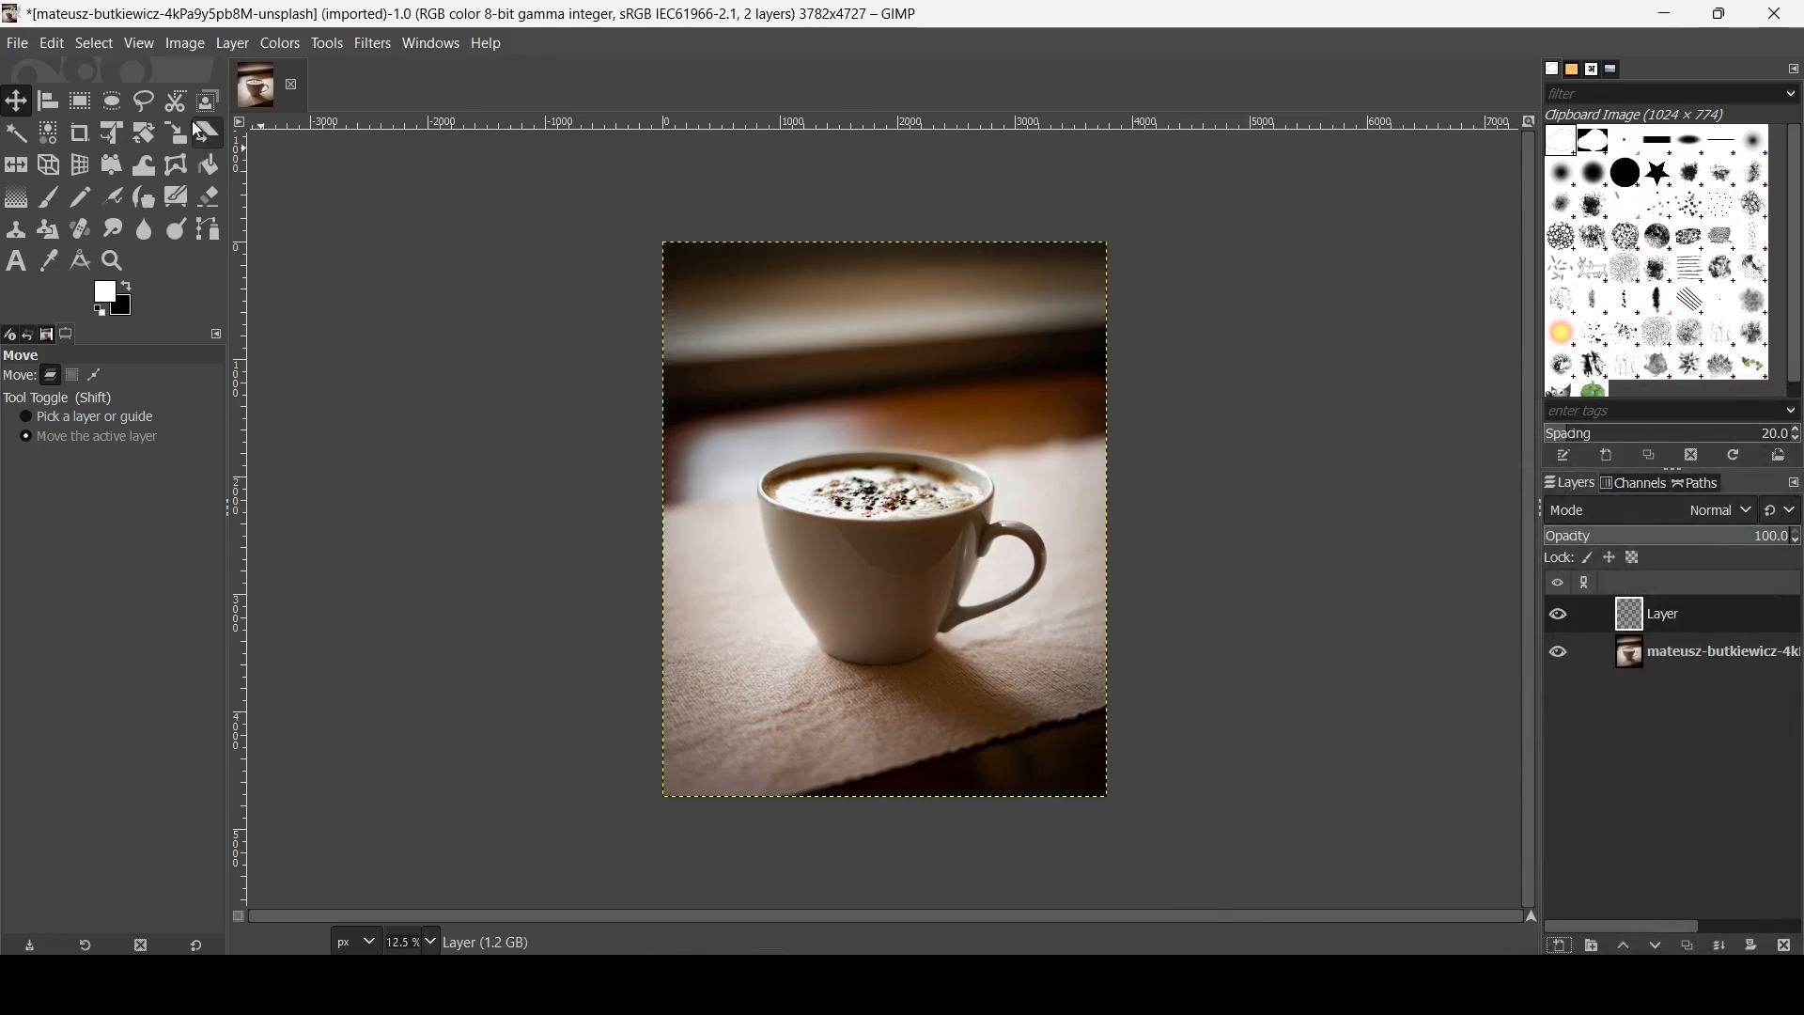
click(150, 103)
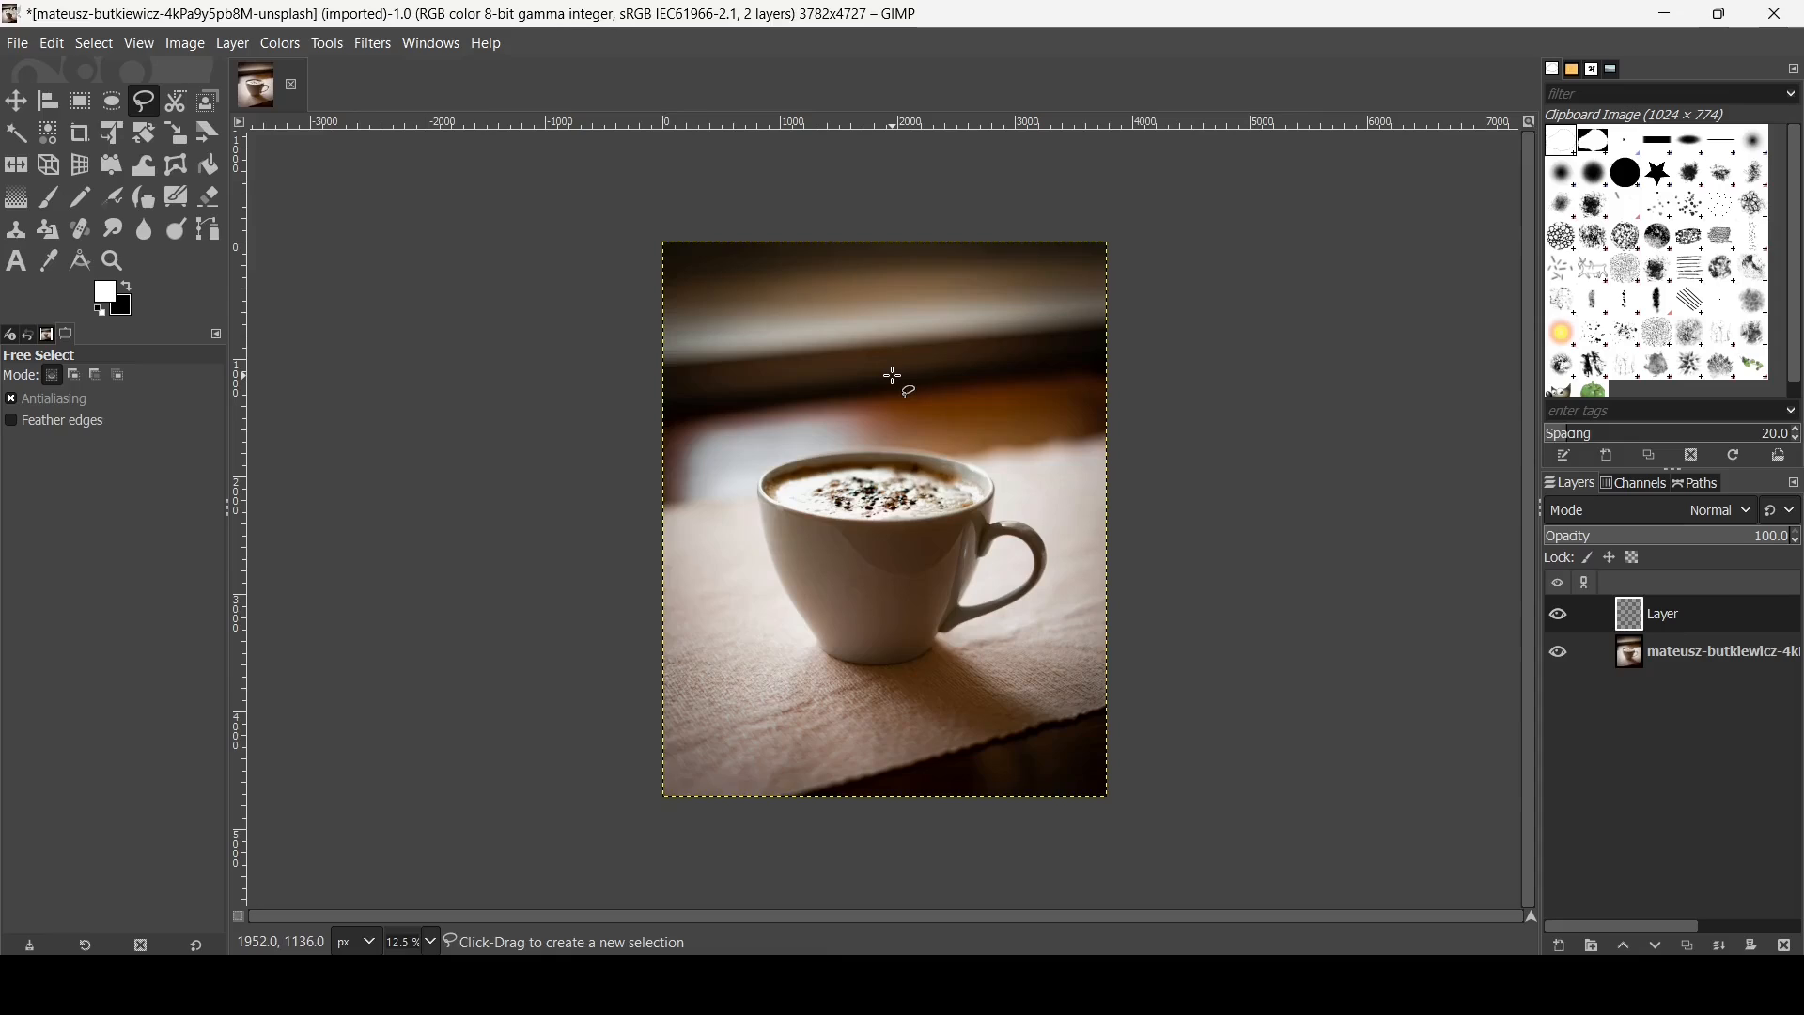
mouse_move(895, 376)
mouse_down()
mouse_move(835, 367)
mouse_move(804, 431)
mouse_move(832, 461)
mouse_move(900, 421)
mouse_move(916, 387)
mouse_move(894, 377)
mouse_up()
key(Return)
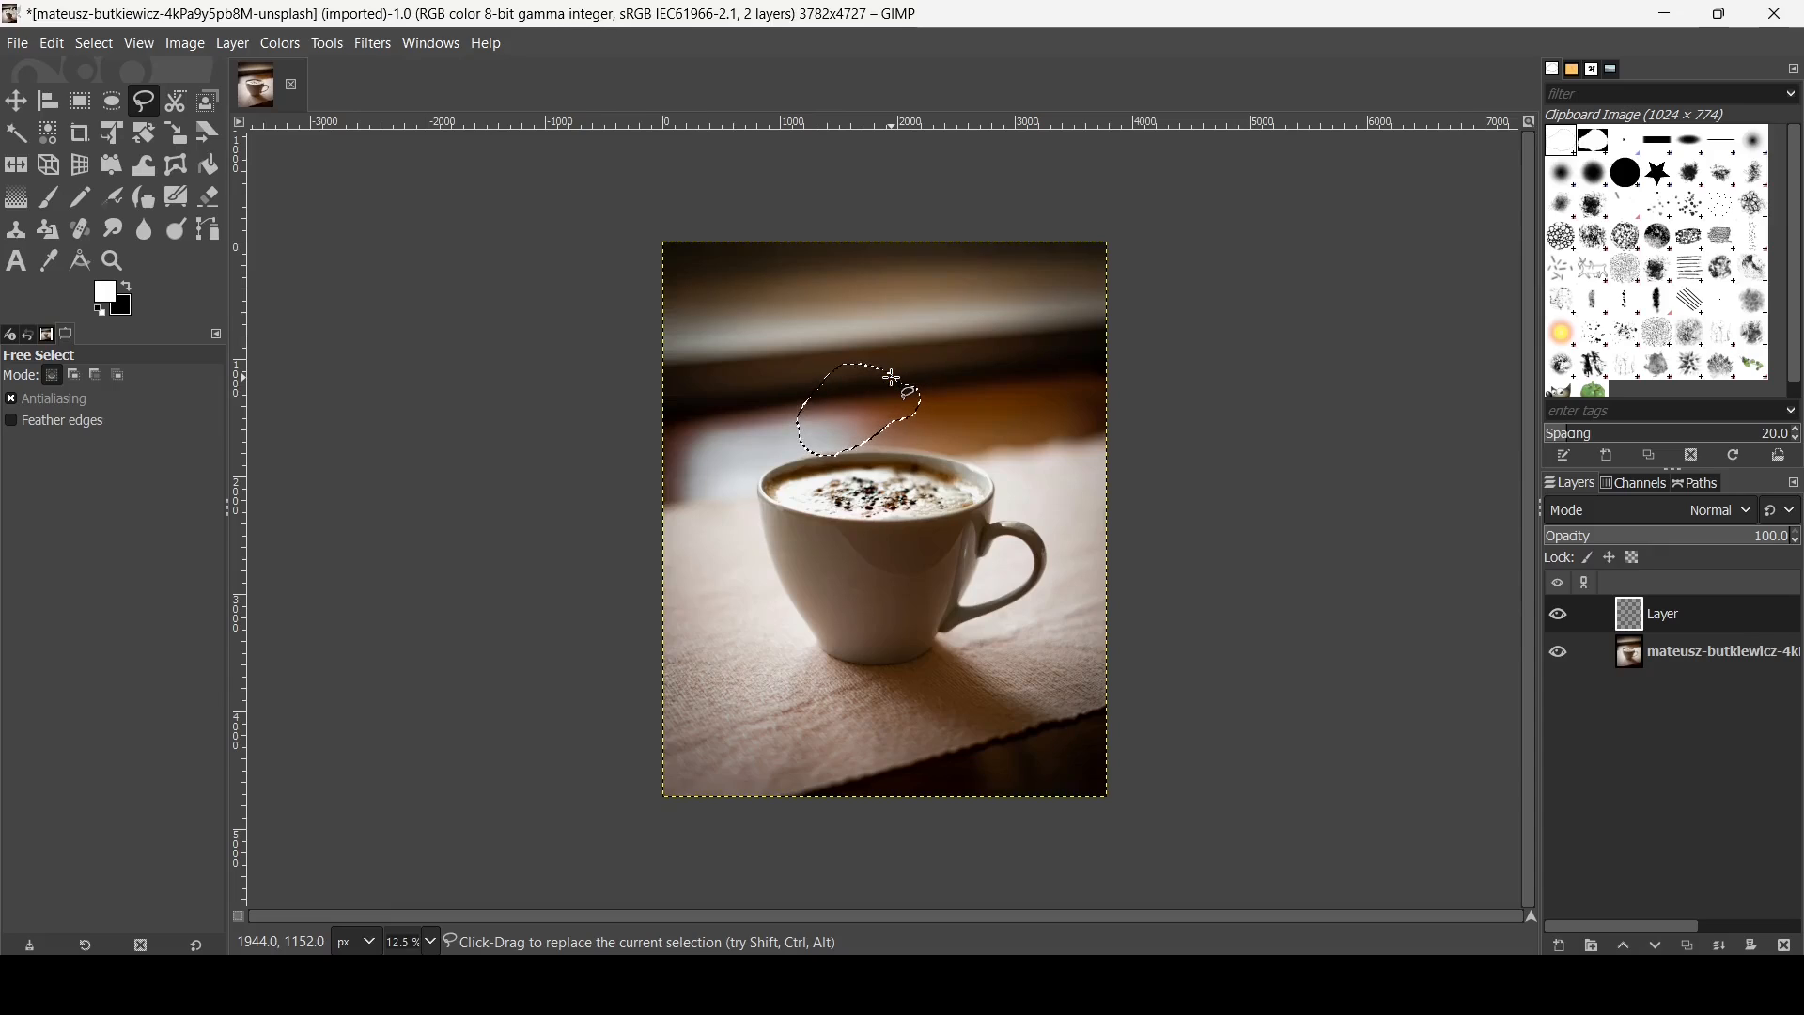
Distort the freehand selection with threshold 123, spread 15, granularity 6 and smooth 4
click(103, 45)
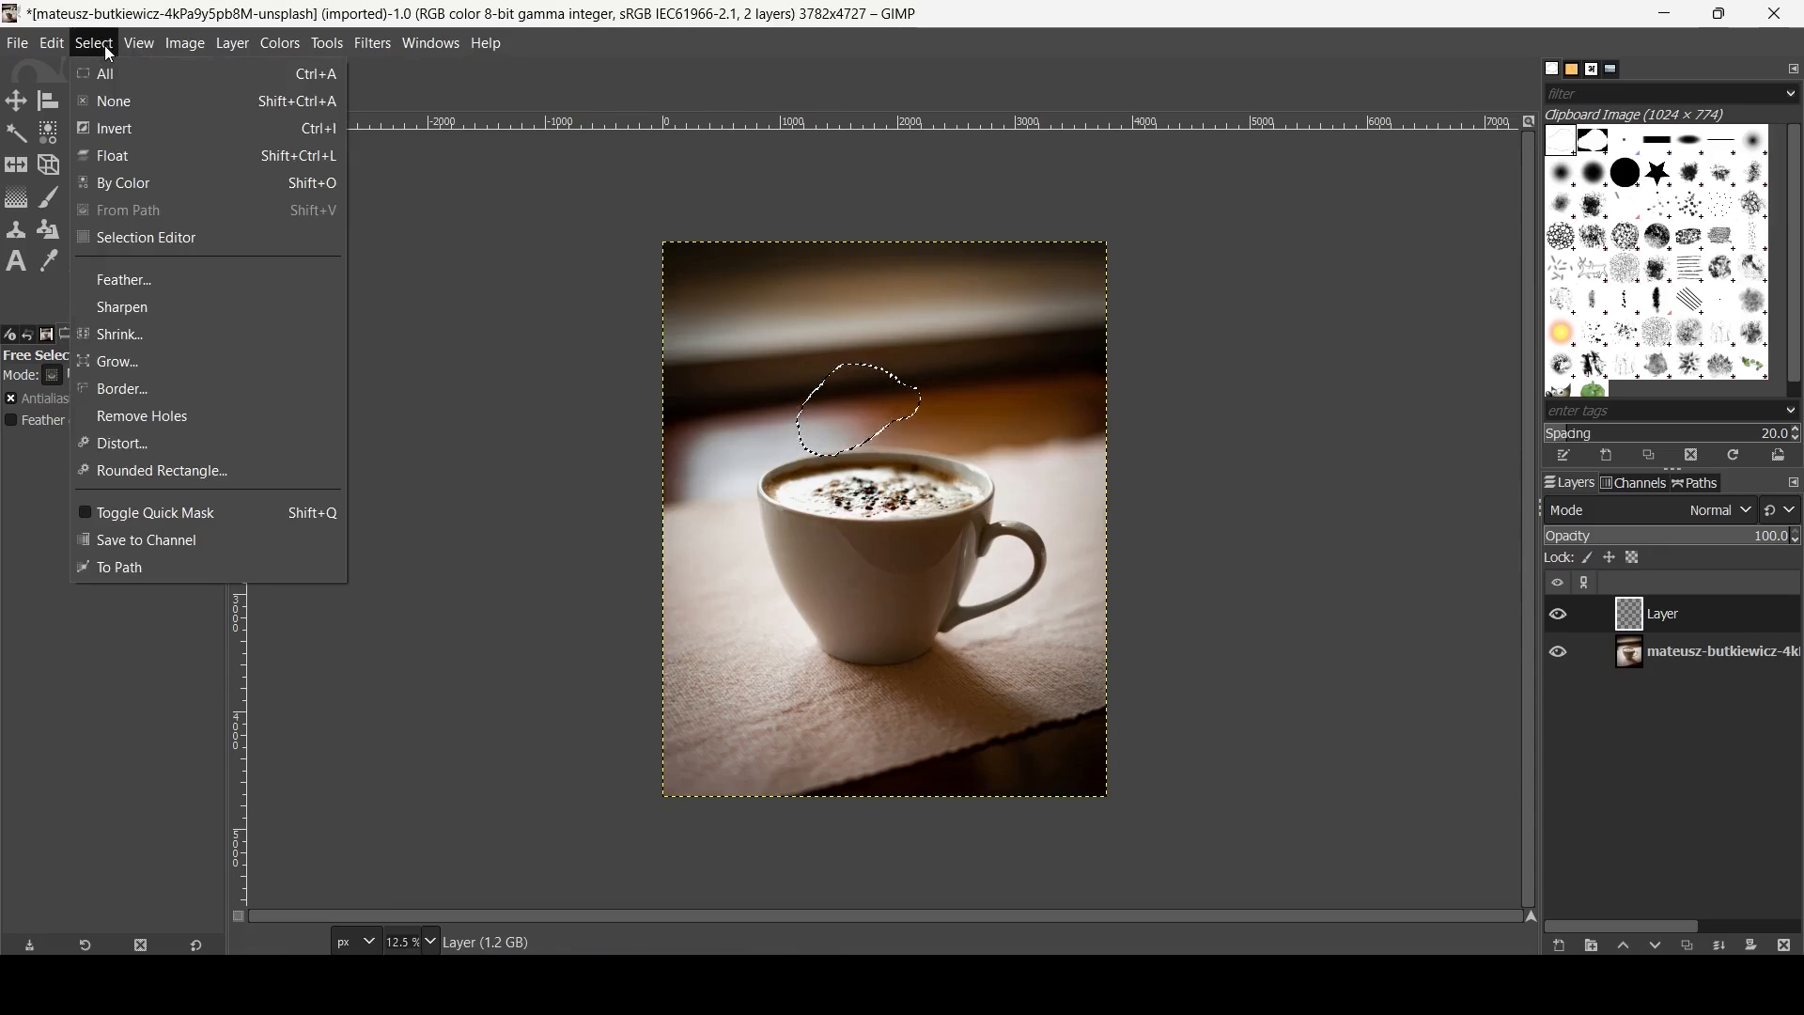
click(135, 445)
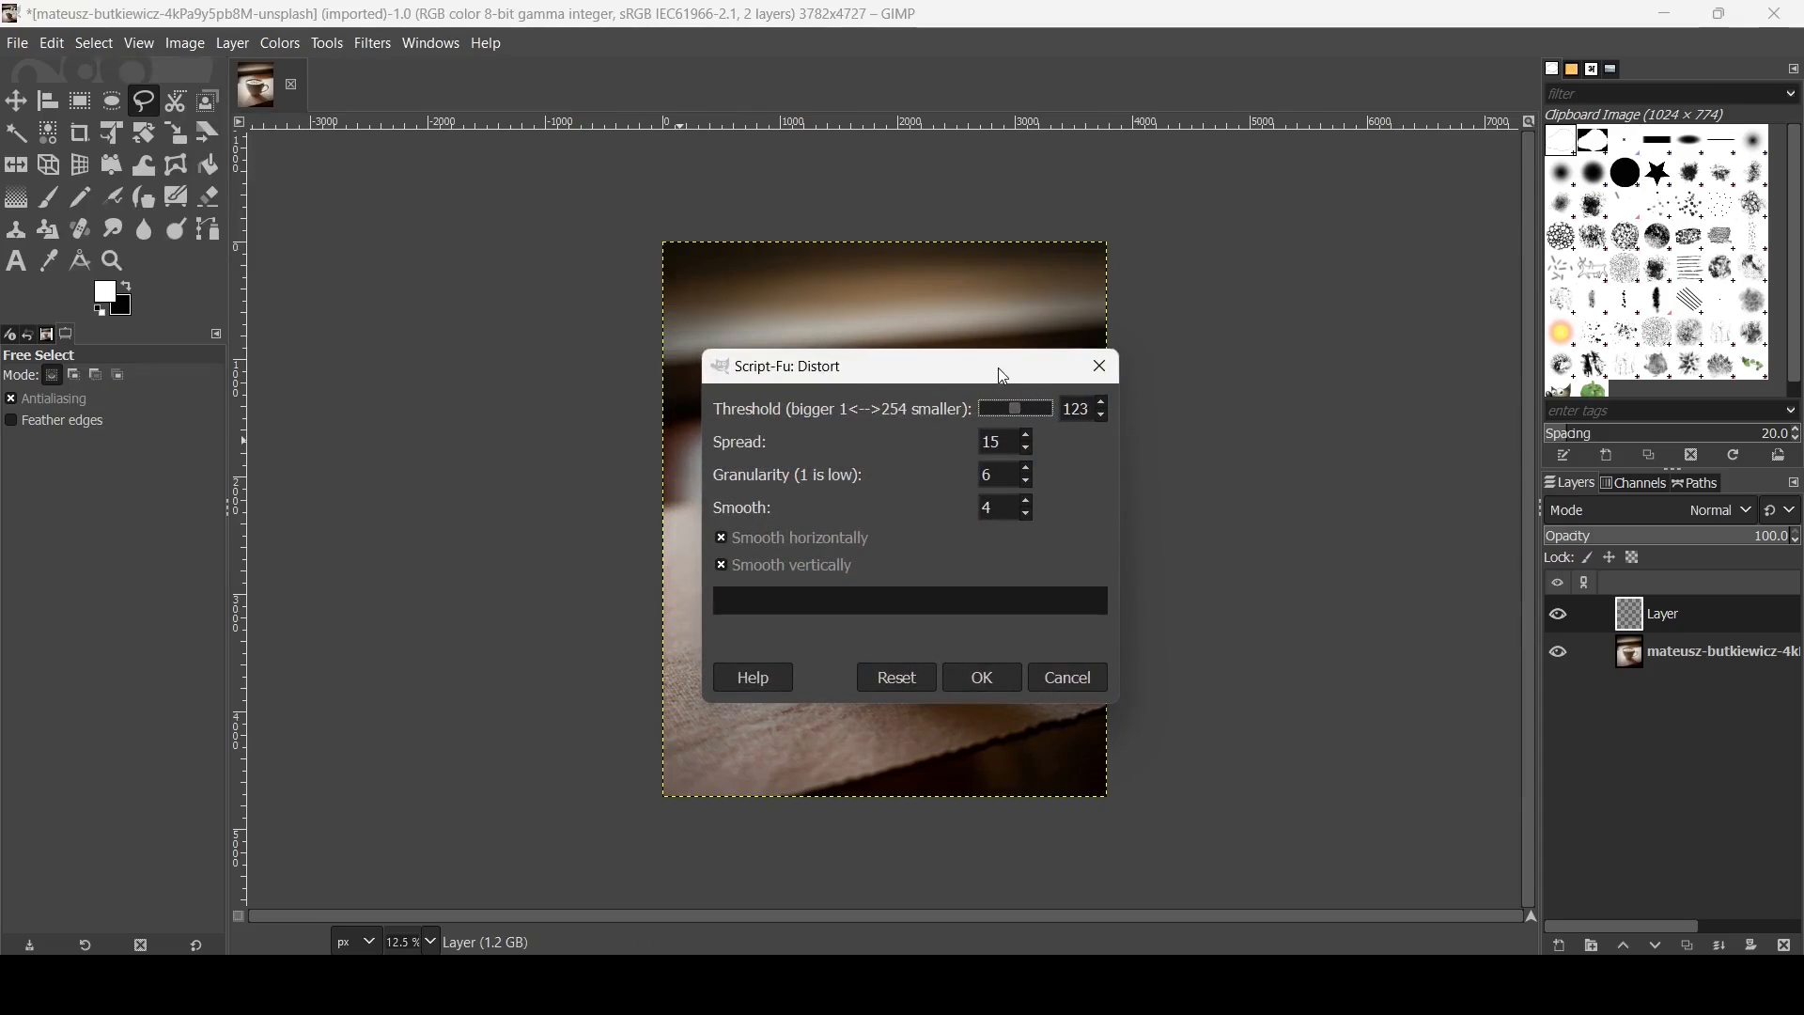
drag(999, 374, 520, 303)
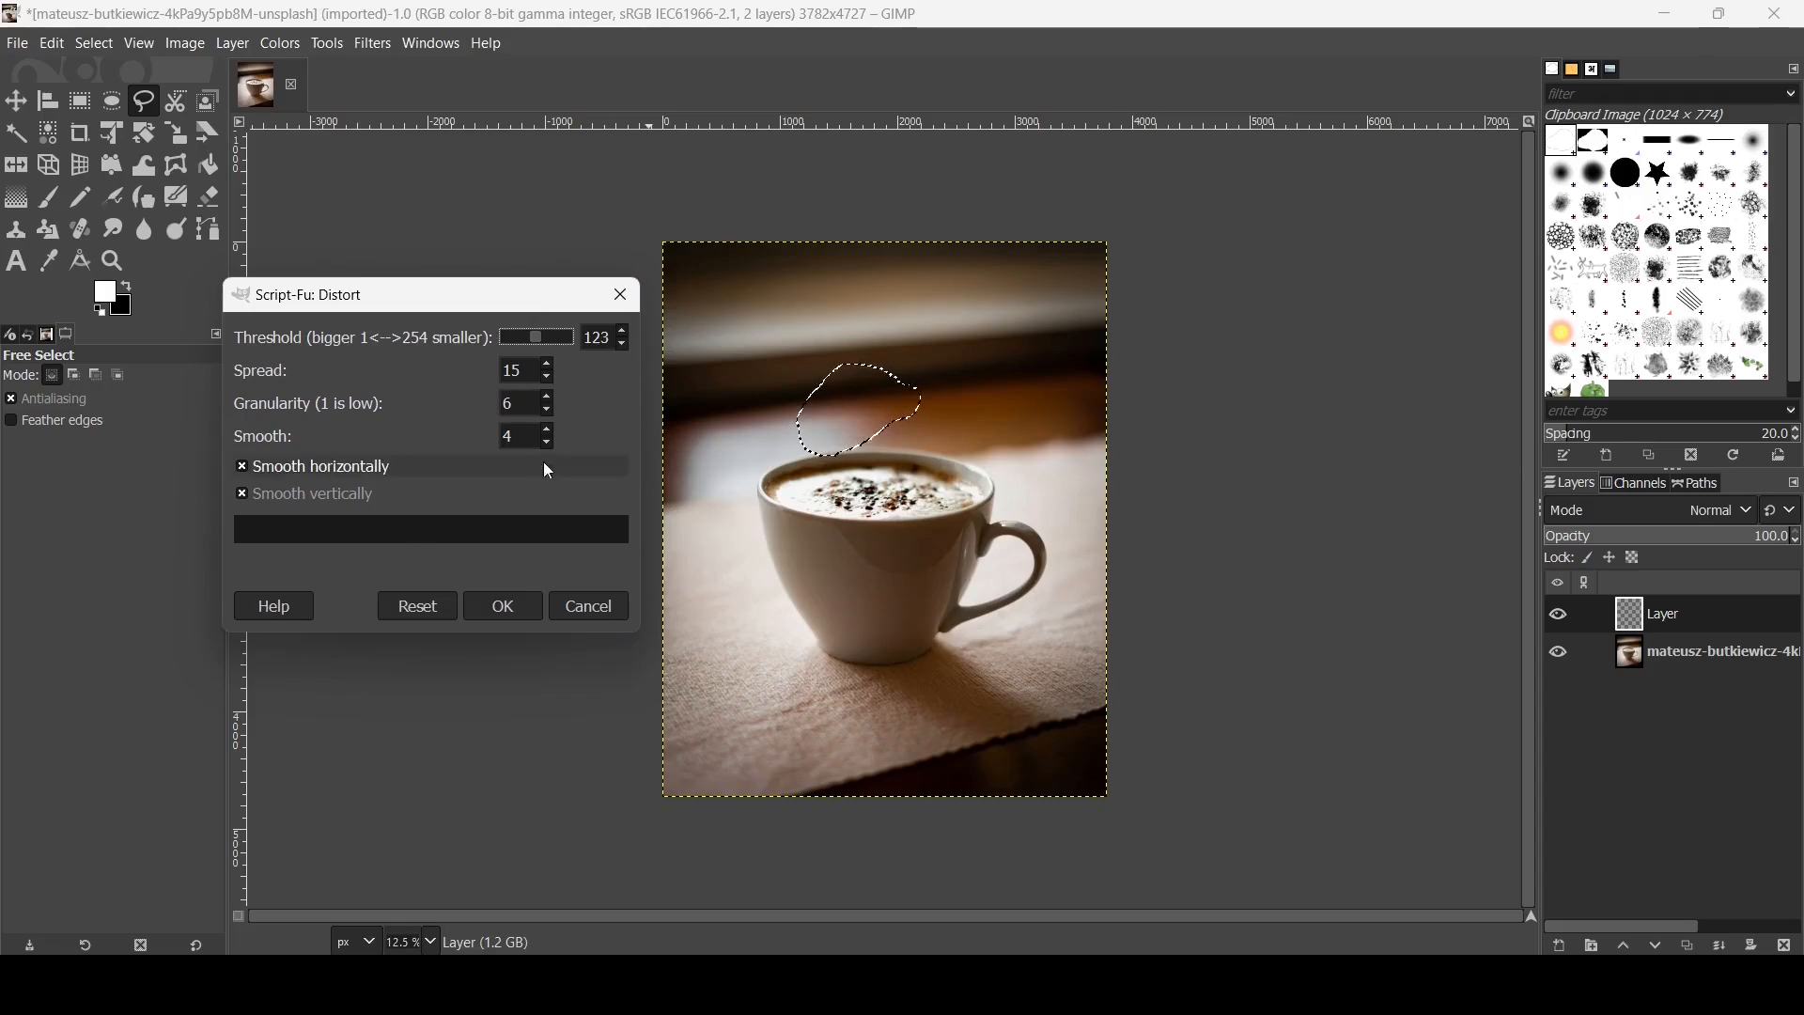
click(518, 611)
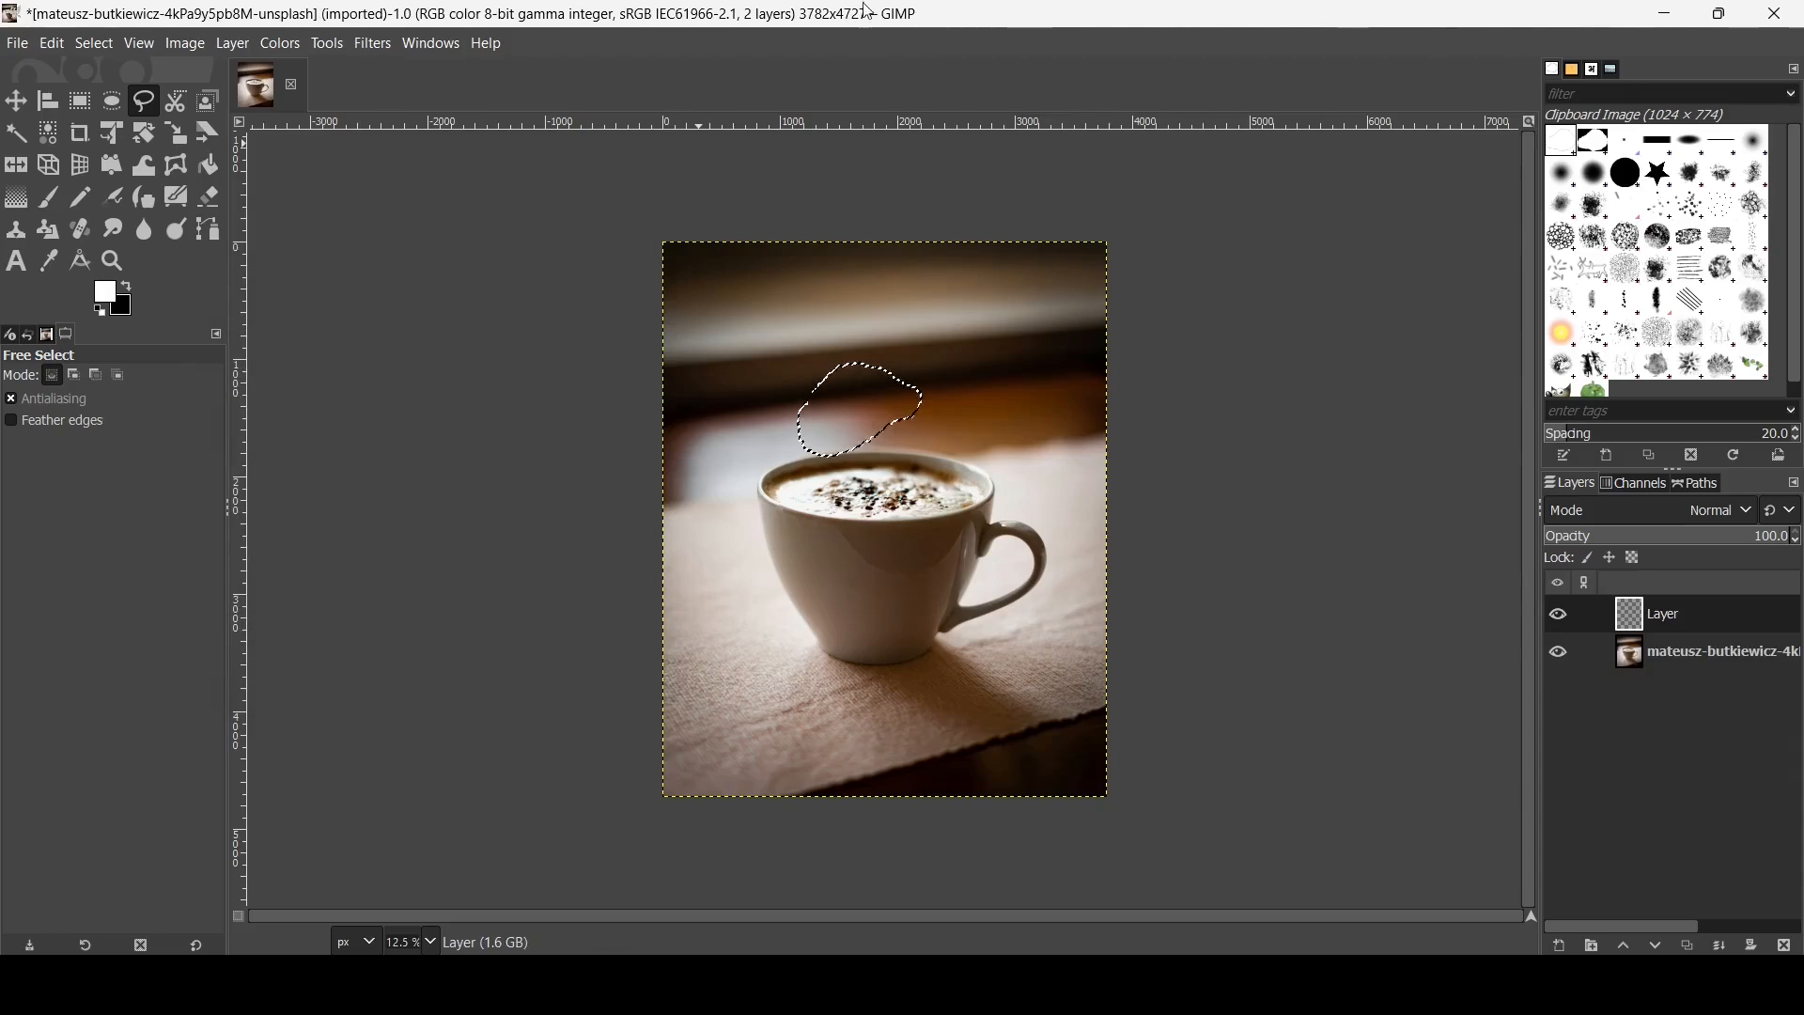
Feather the selection by 10 px
click(92, 41)
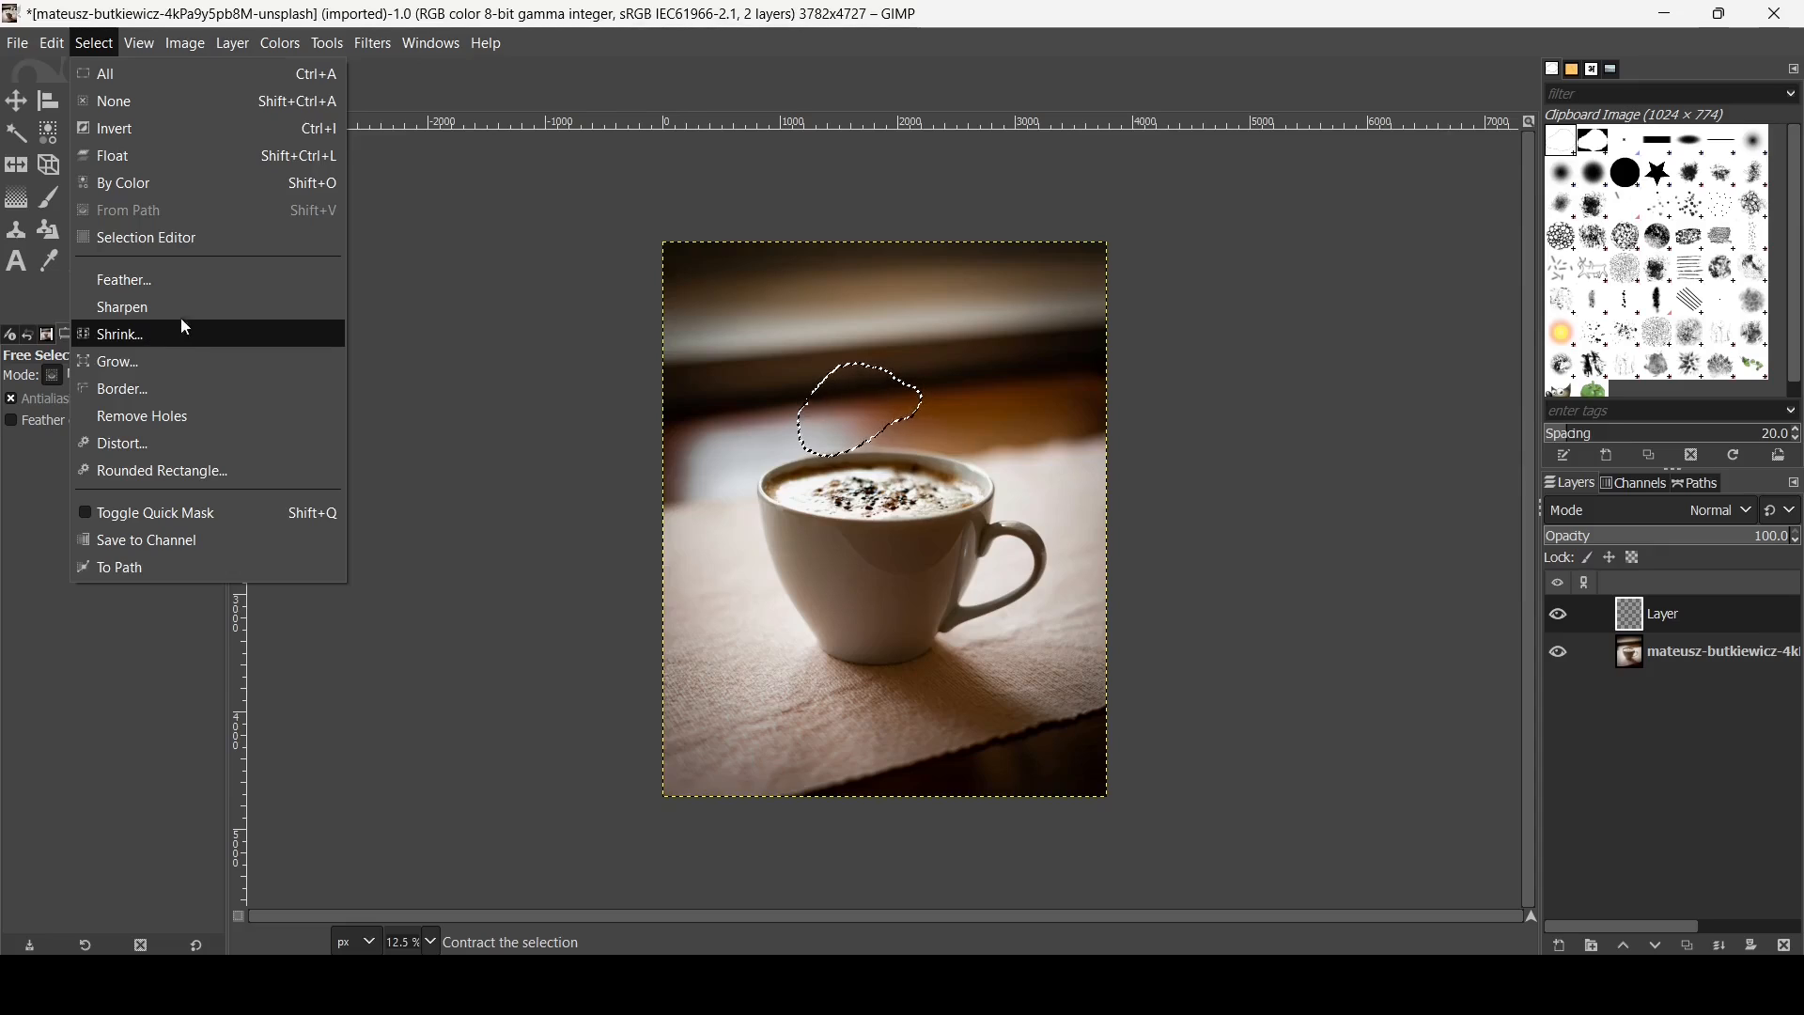
click(187, 284)
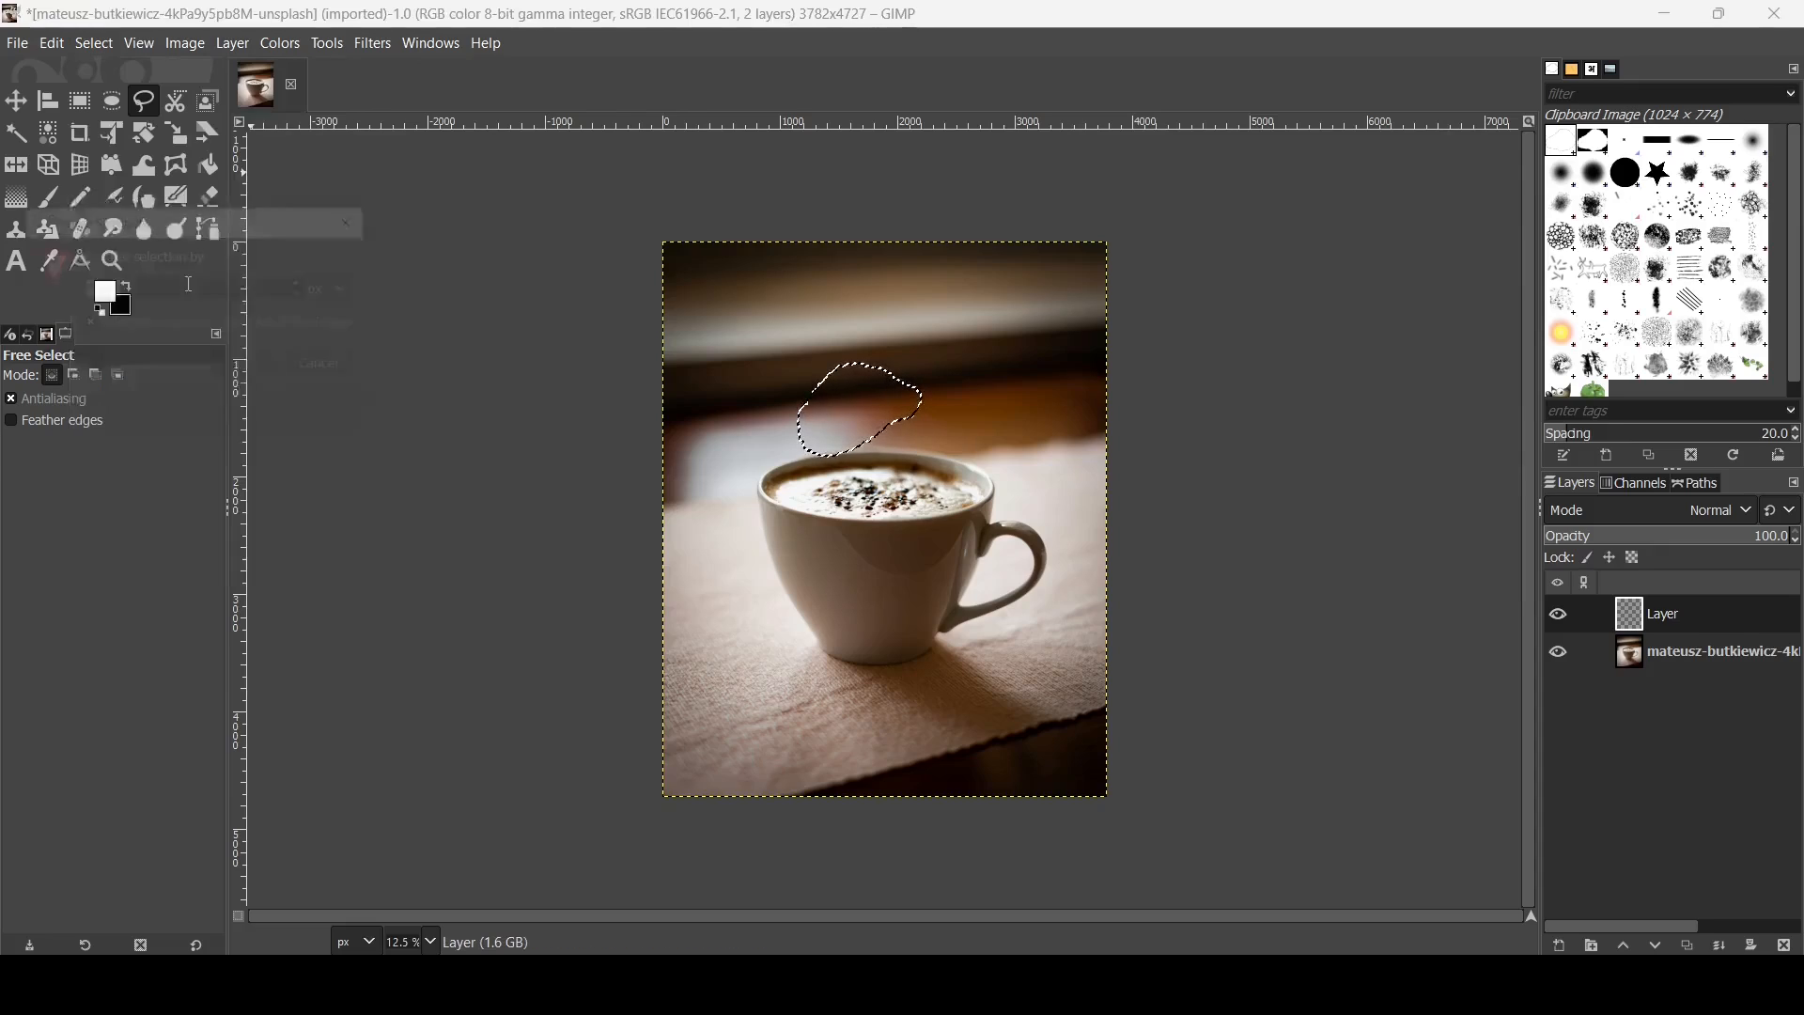
double_click(217, 293)
click(217, 293)
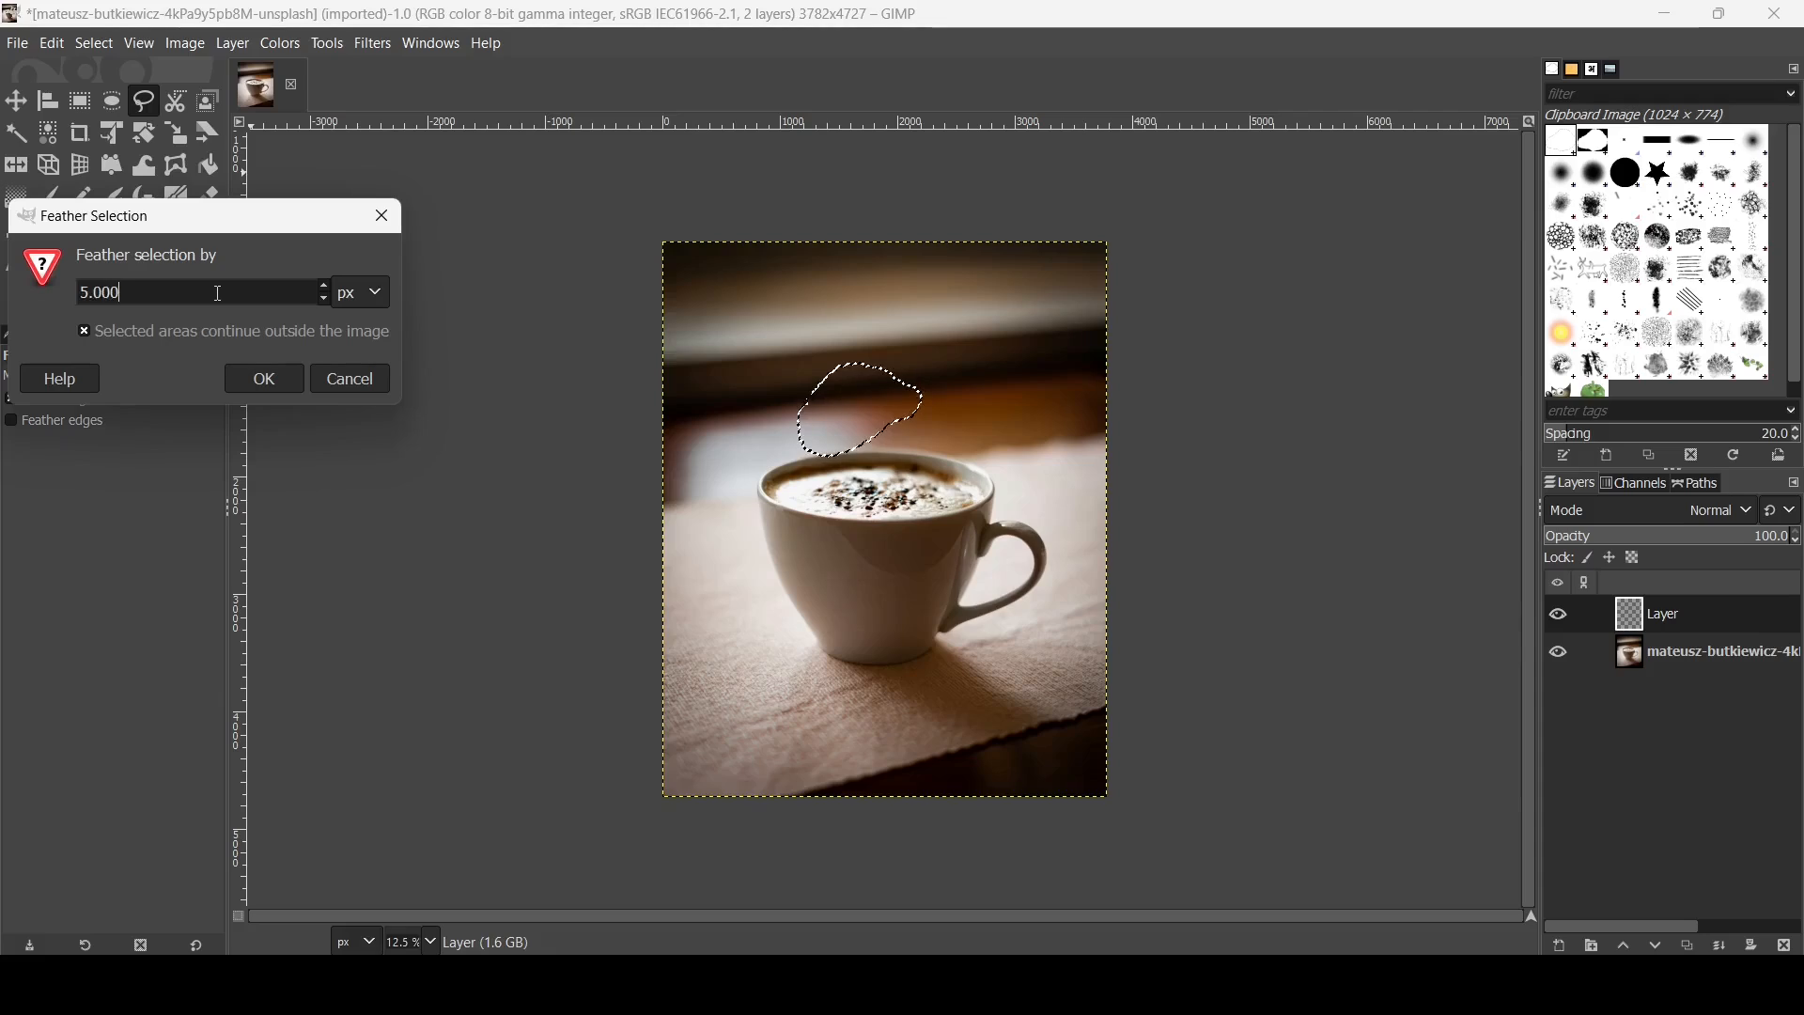
text(10)
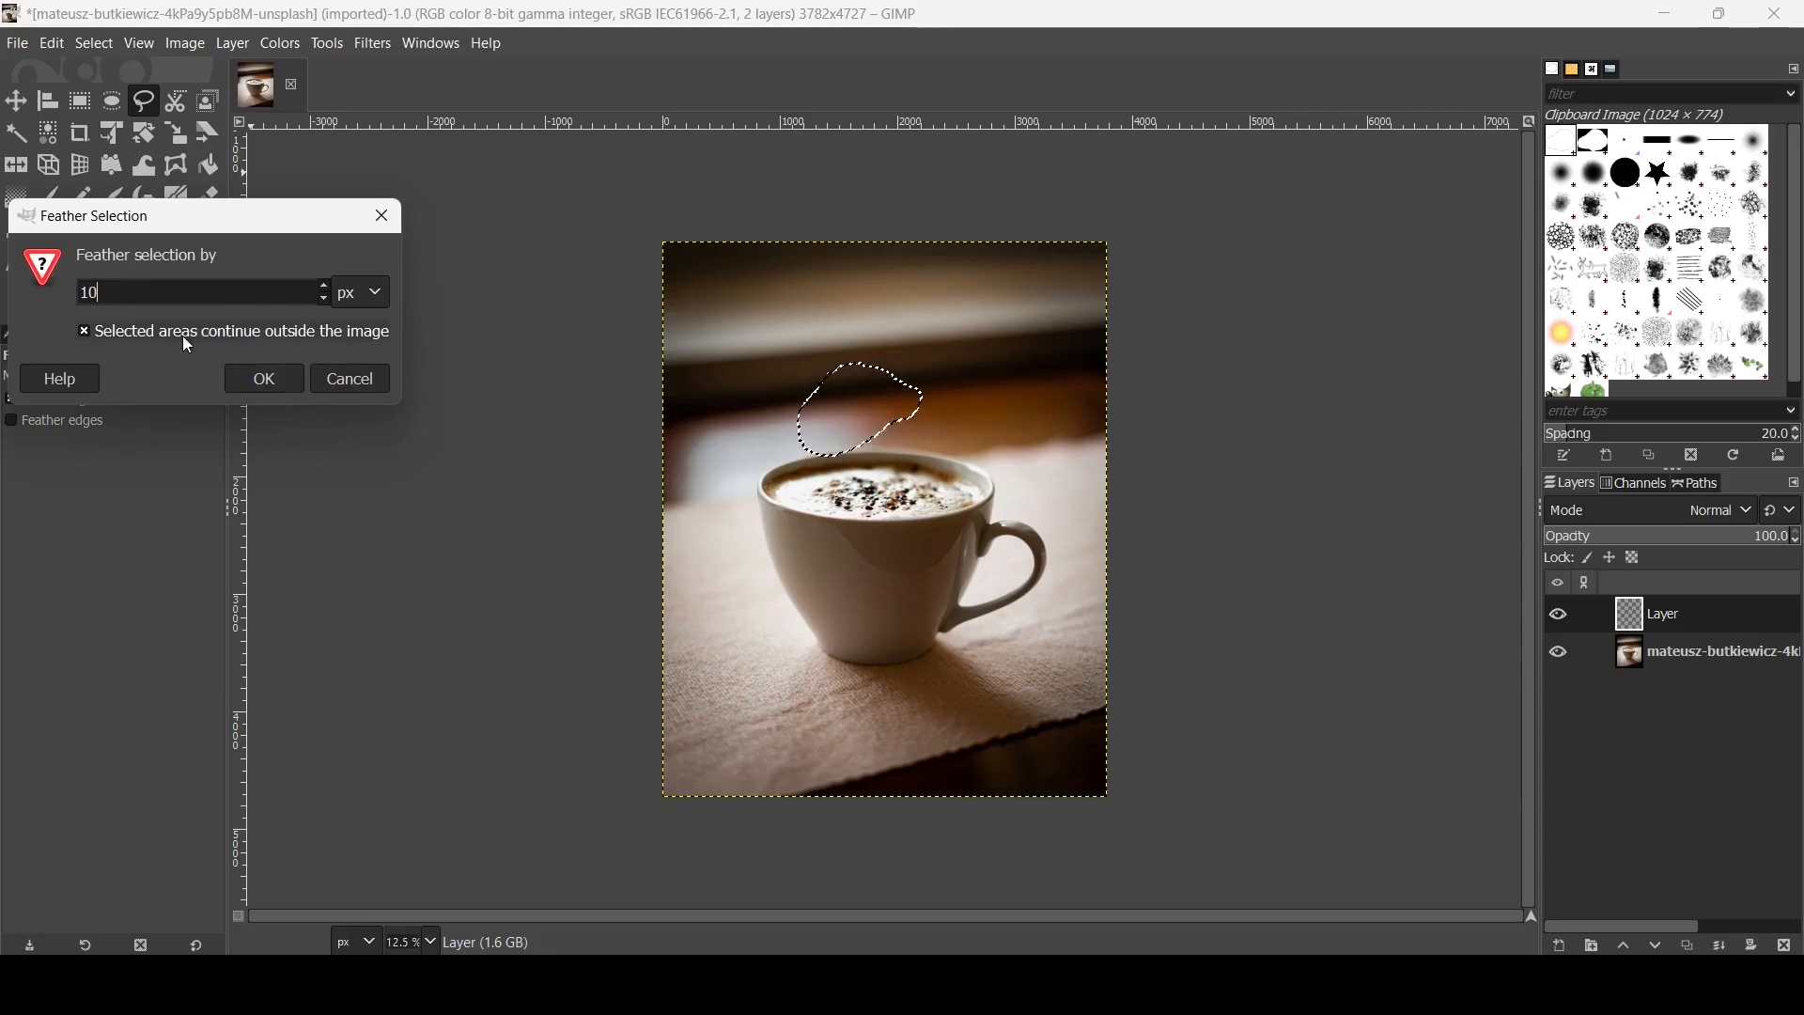
click(264, 379)
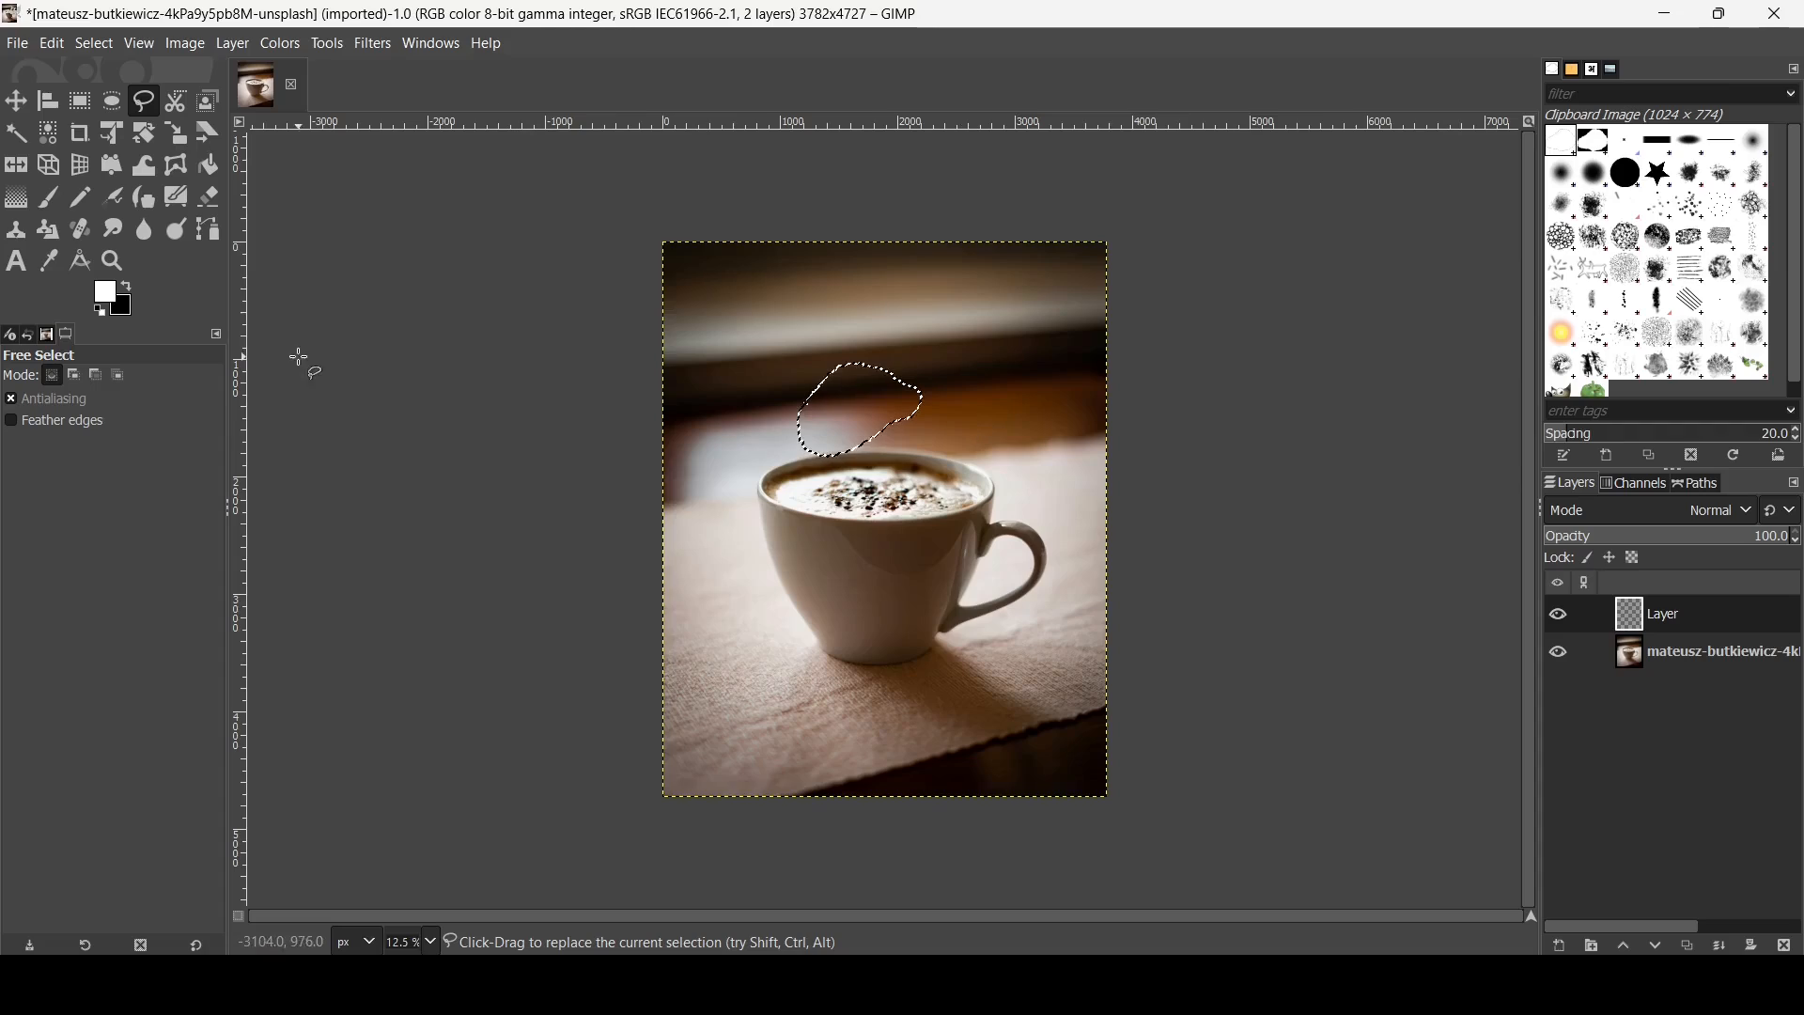
Fill the selection with the white foreground colour and copy it to the clipboard, clearing the selection
mouse_move(112, 303)
mouse_down()
mouse_move(919, 477)
mouse_move(859, 413)
mouse_up()
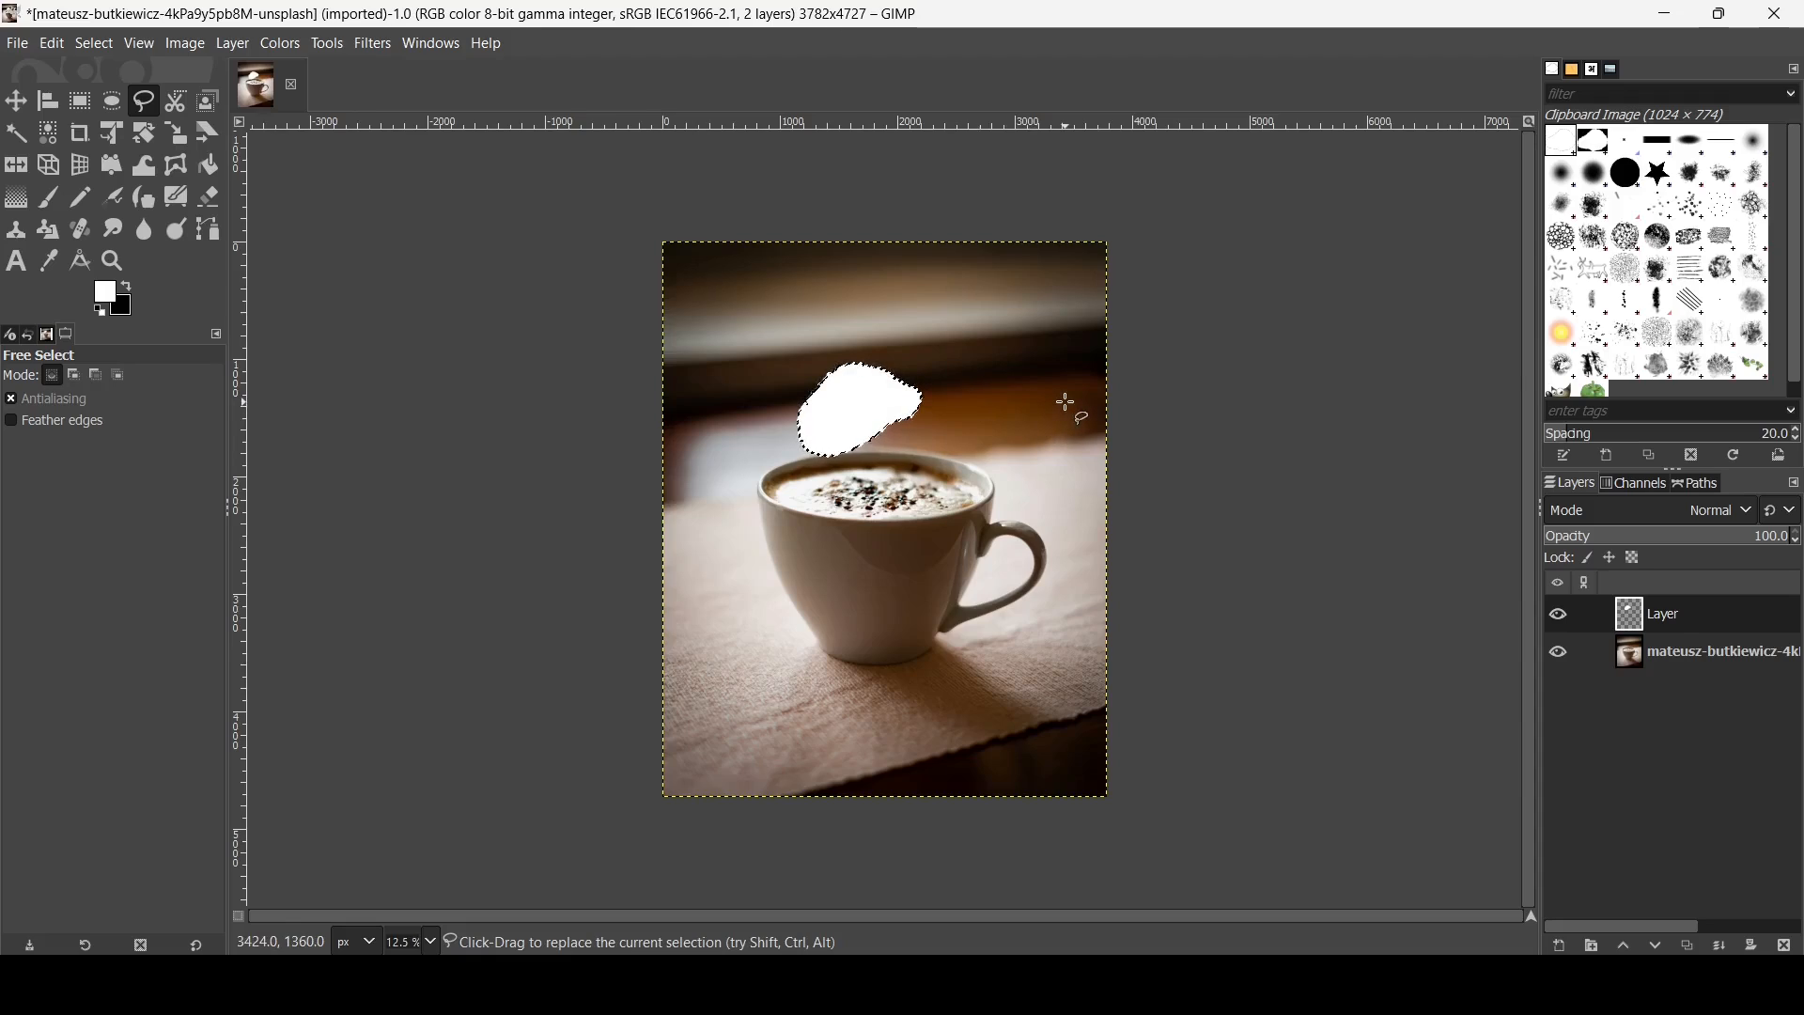
key(ctrl+c)
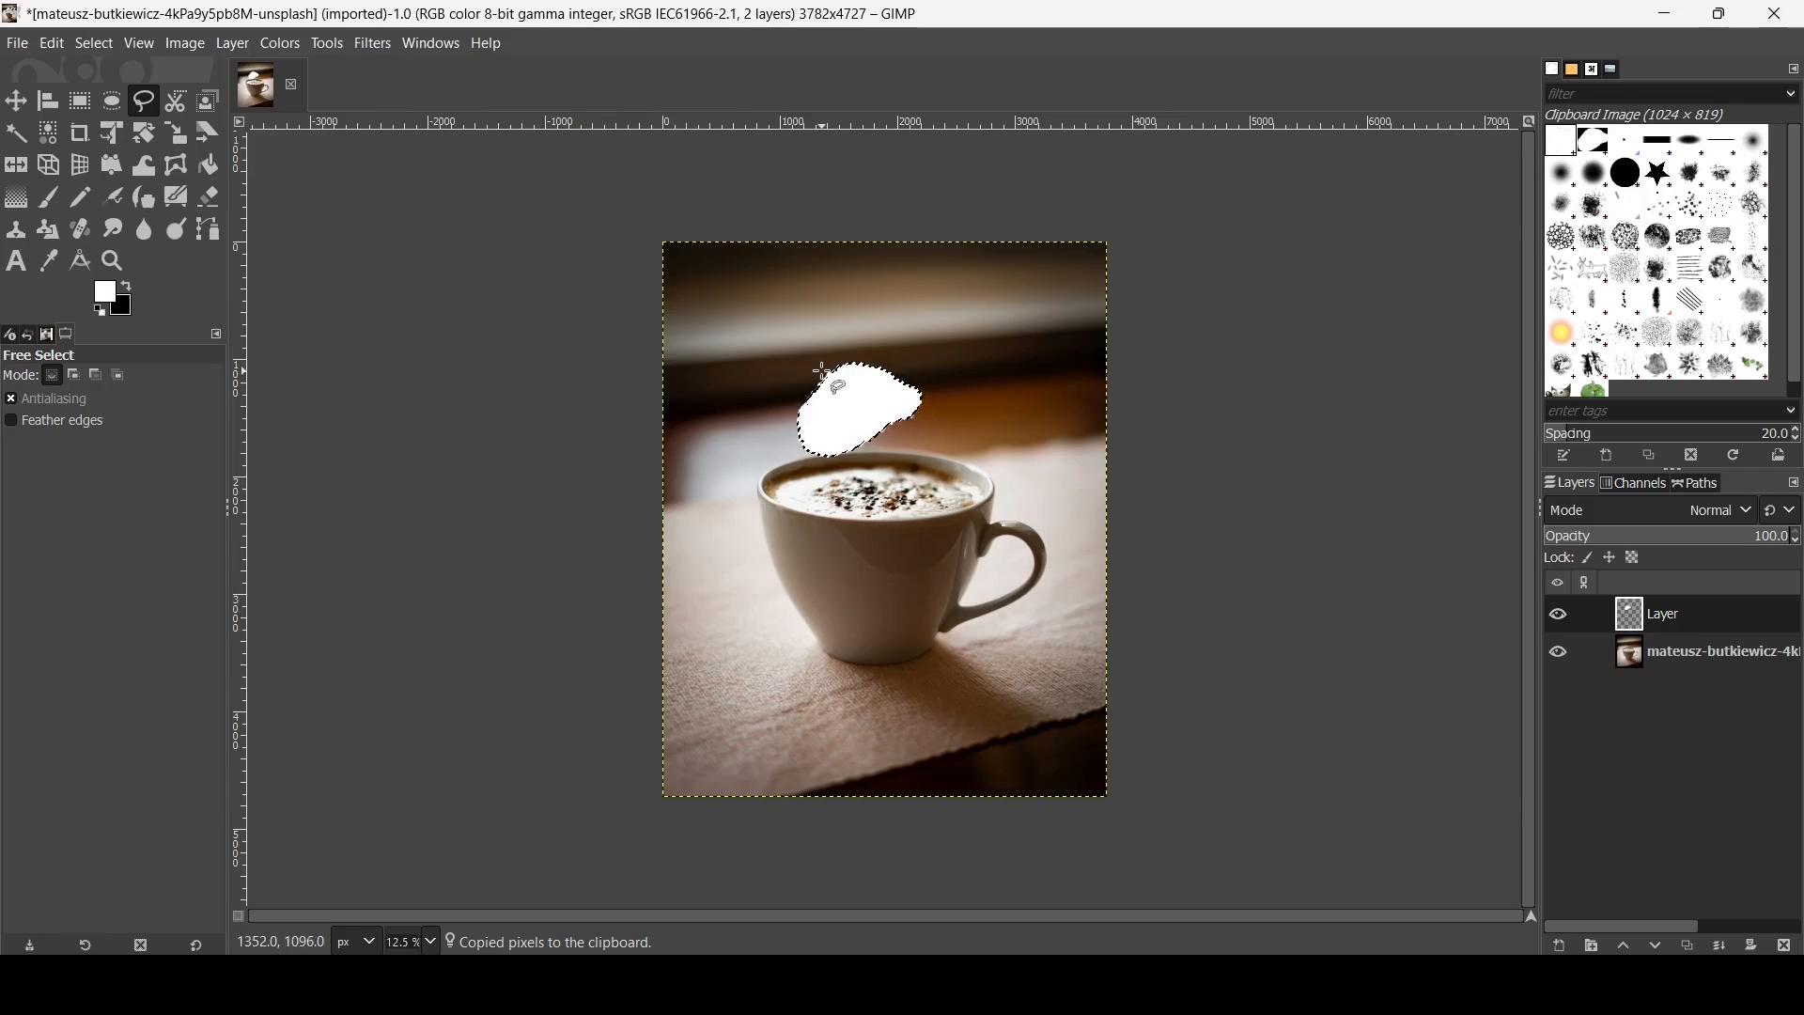
click(96, 41)
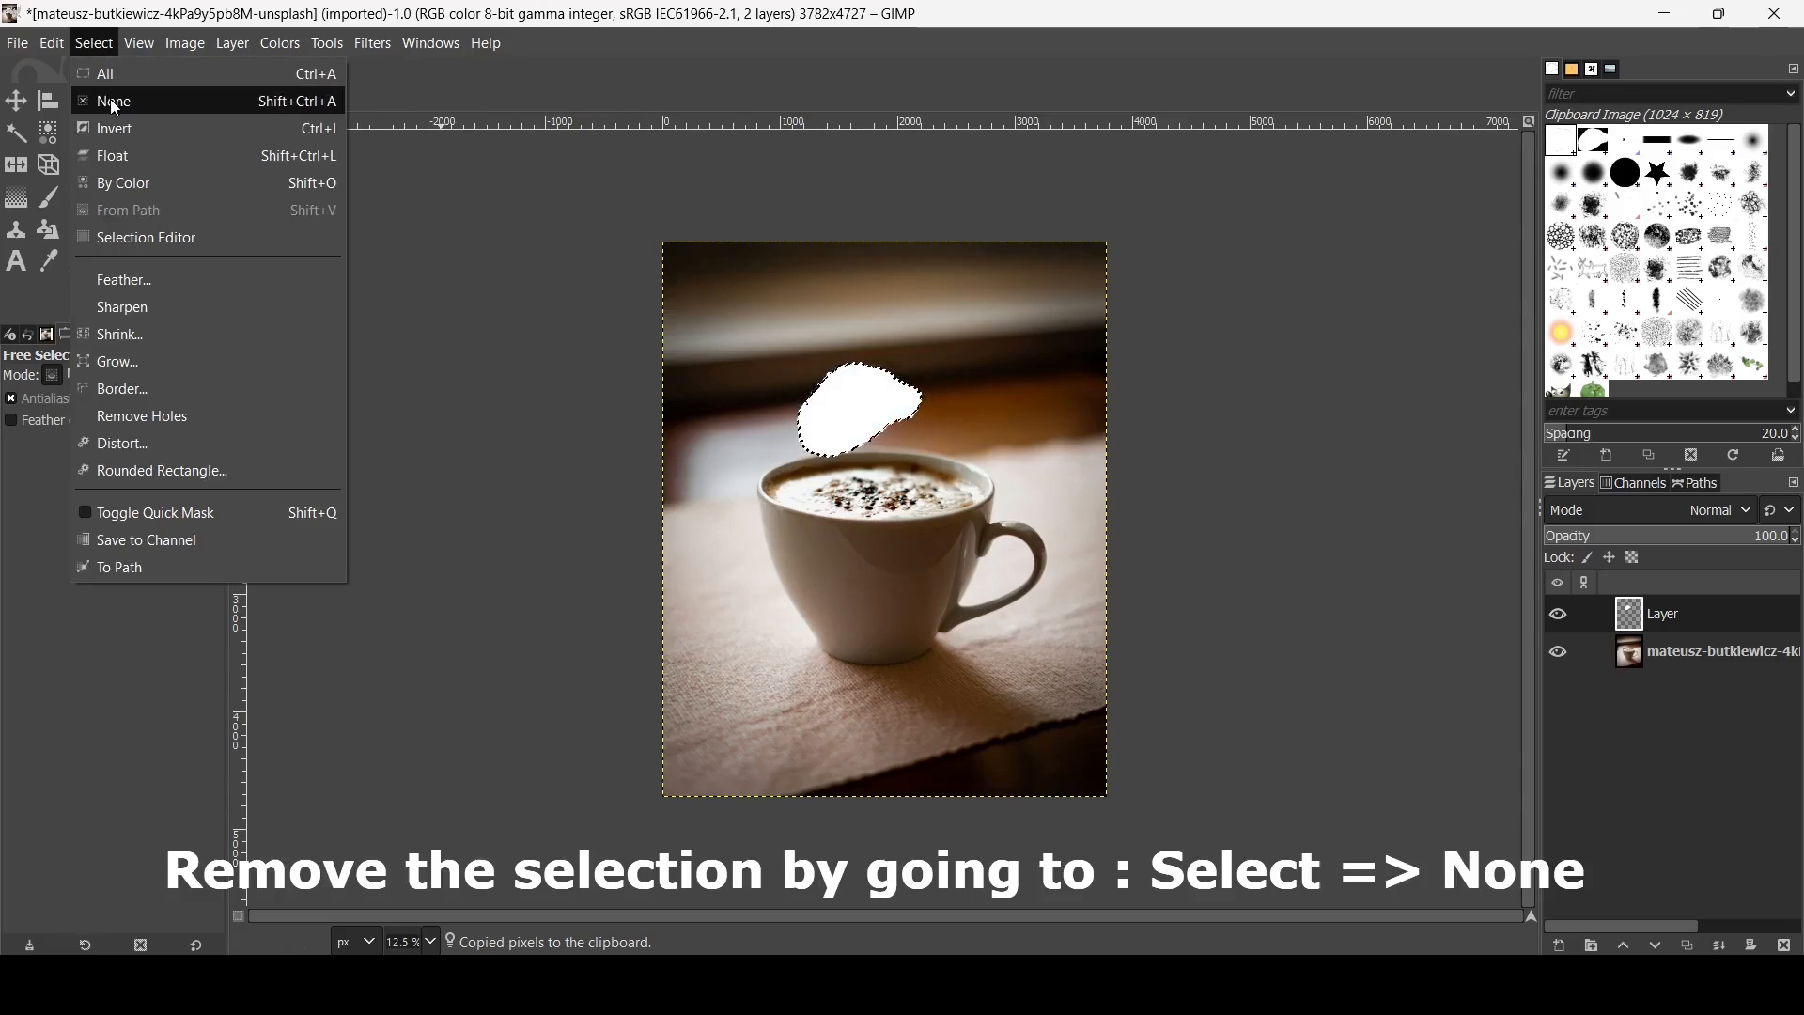
click(110, 101)
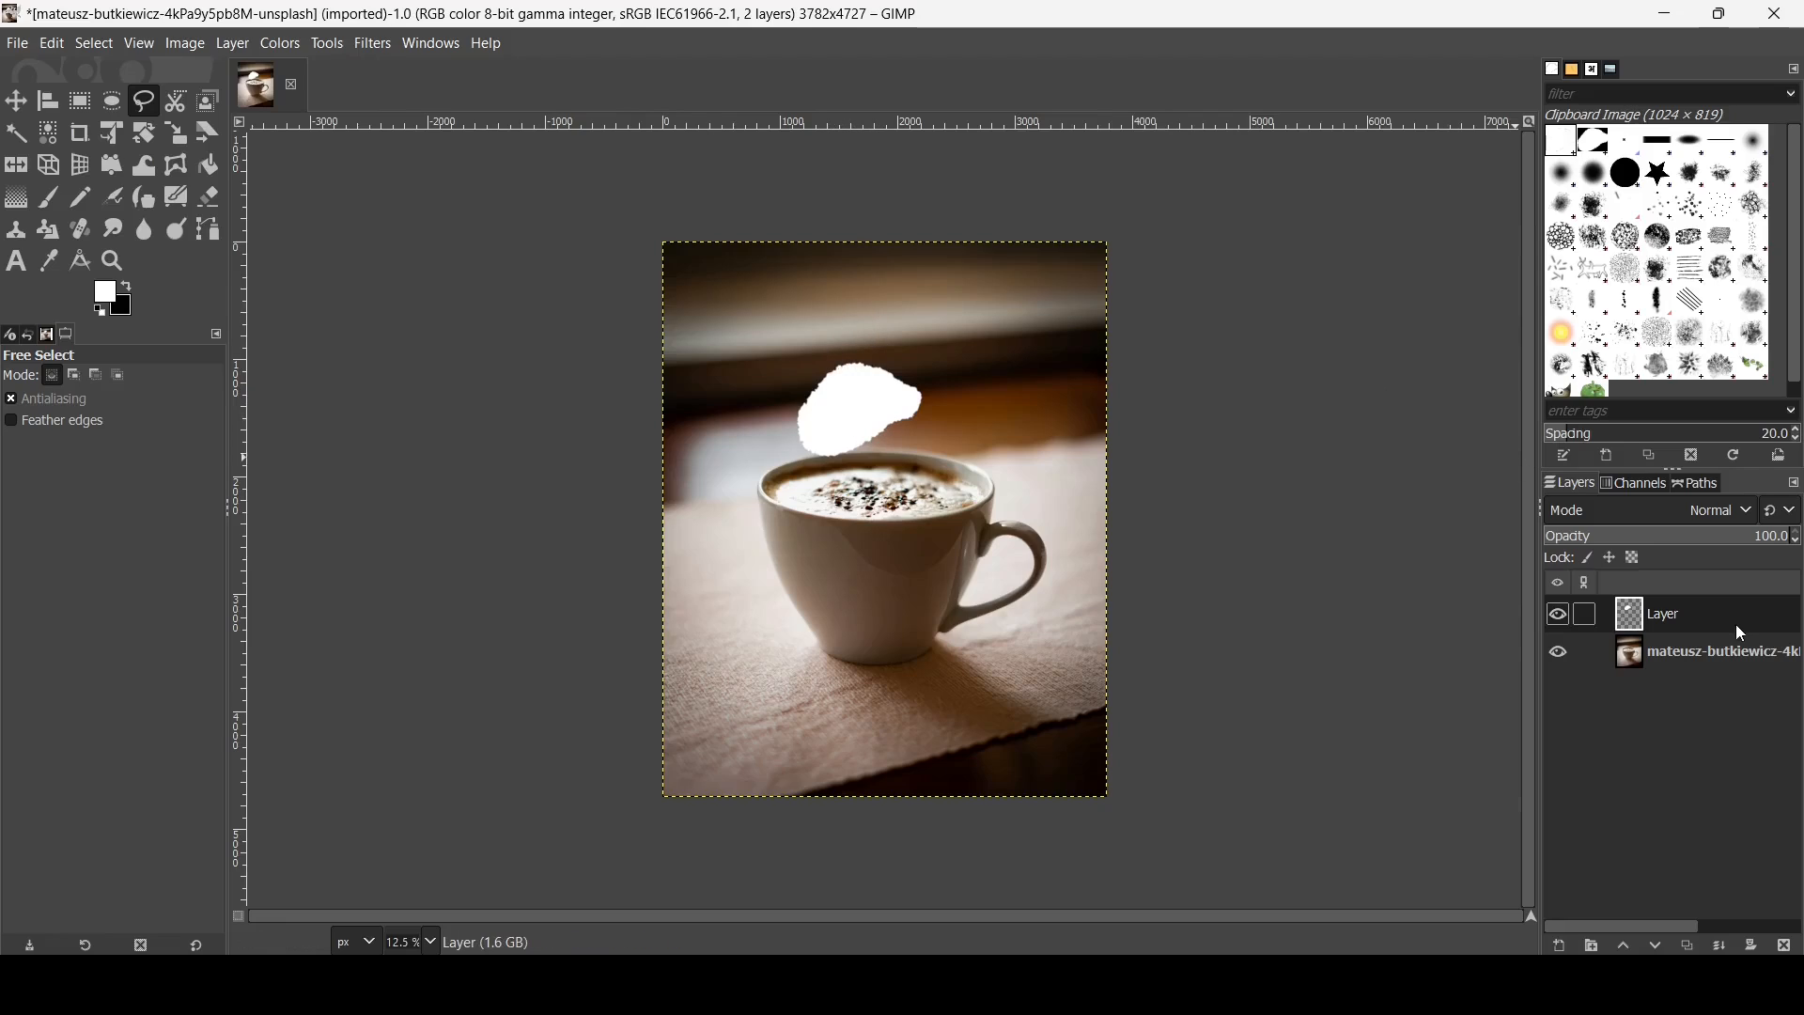
Hide the layer with the white shape and add a new transparent layer above it
click(1562, 616)
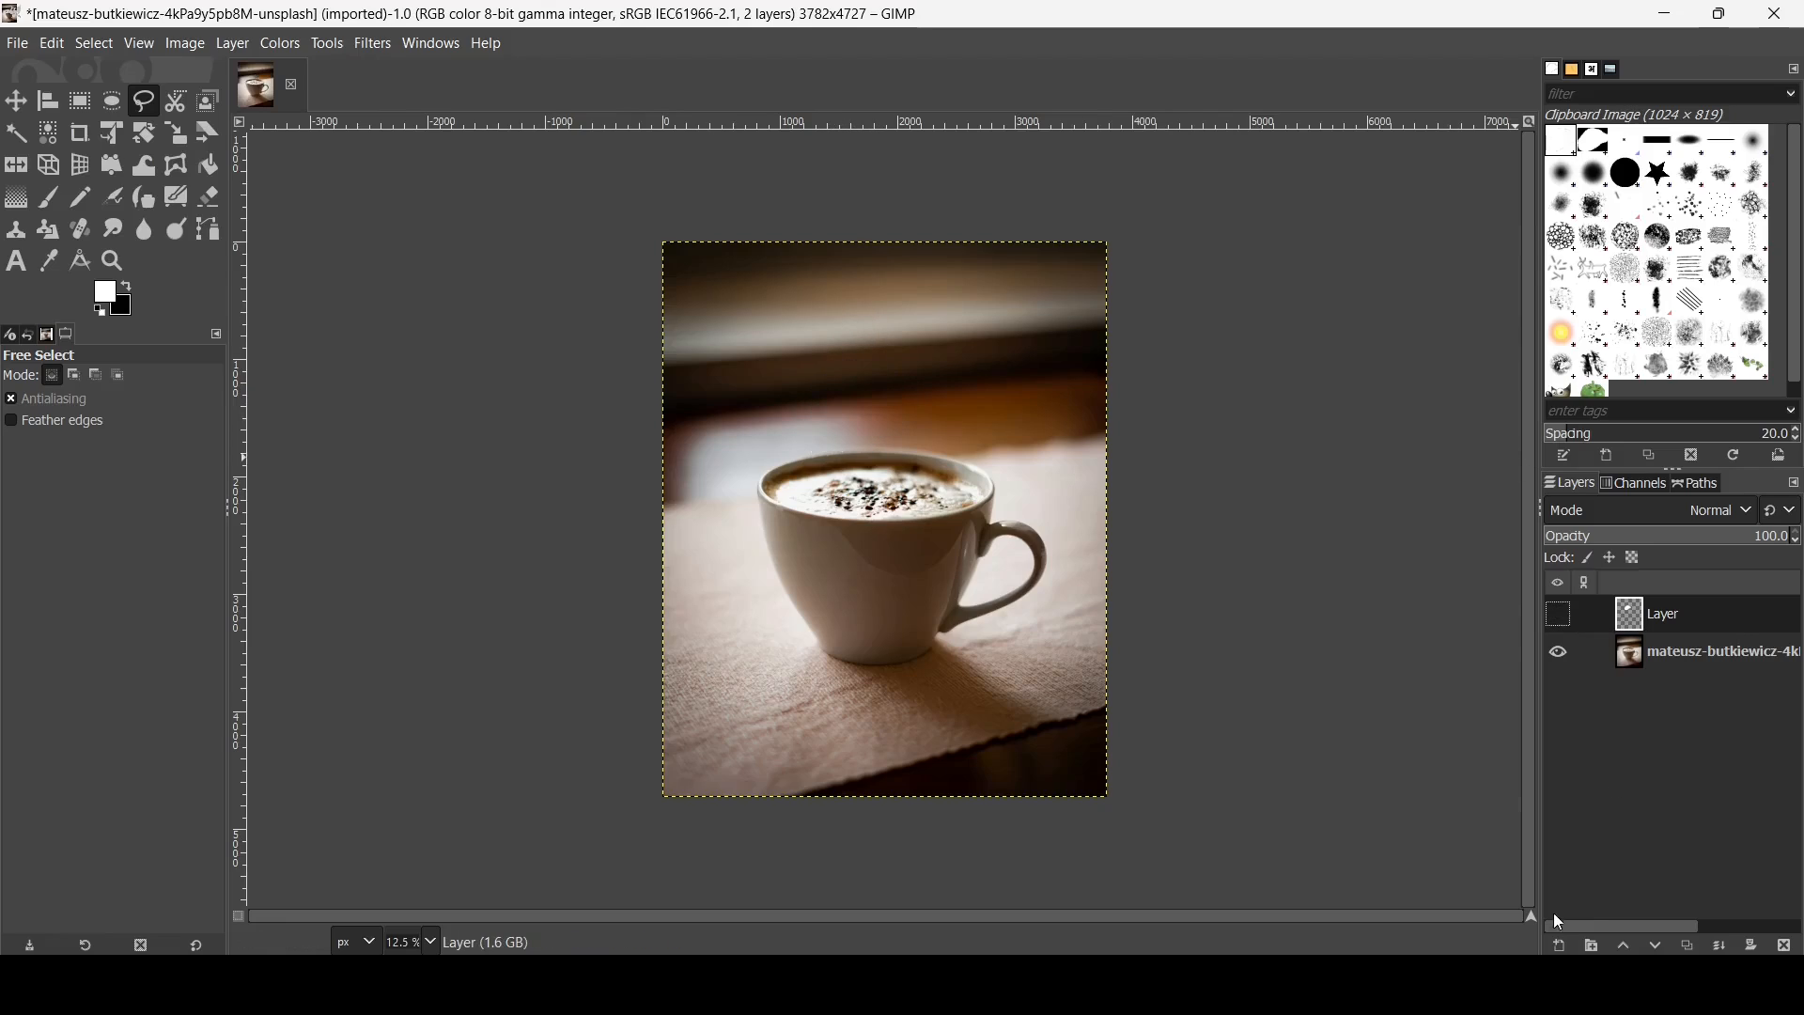
click(1555, 943)
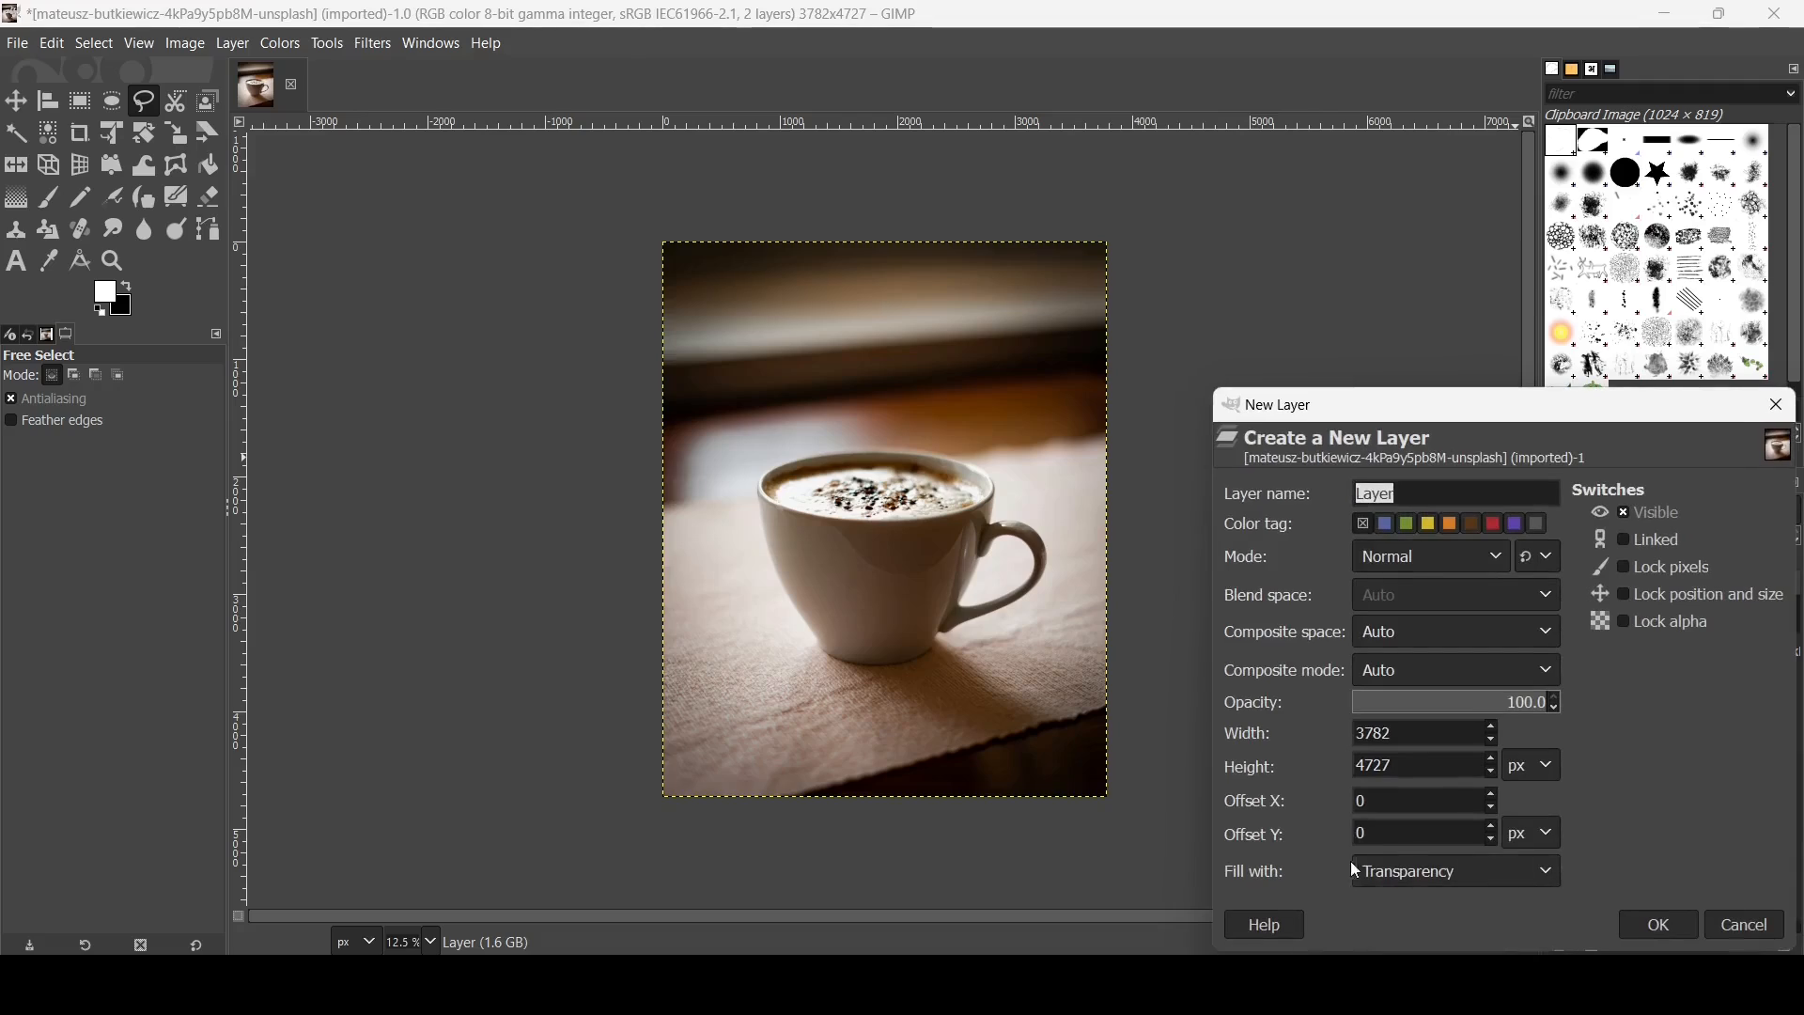
click(1661, 923)
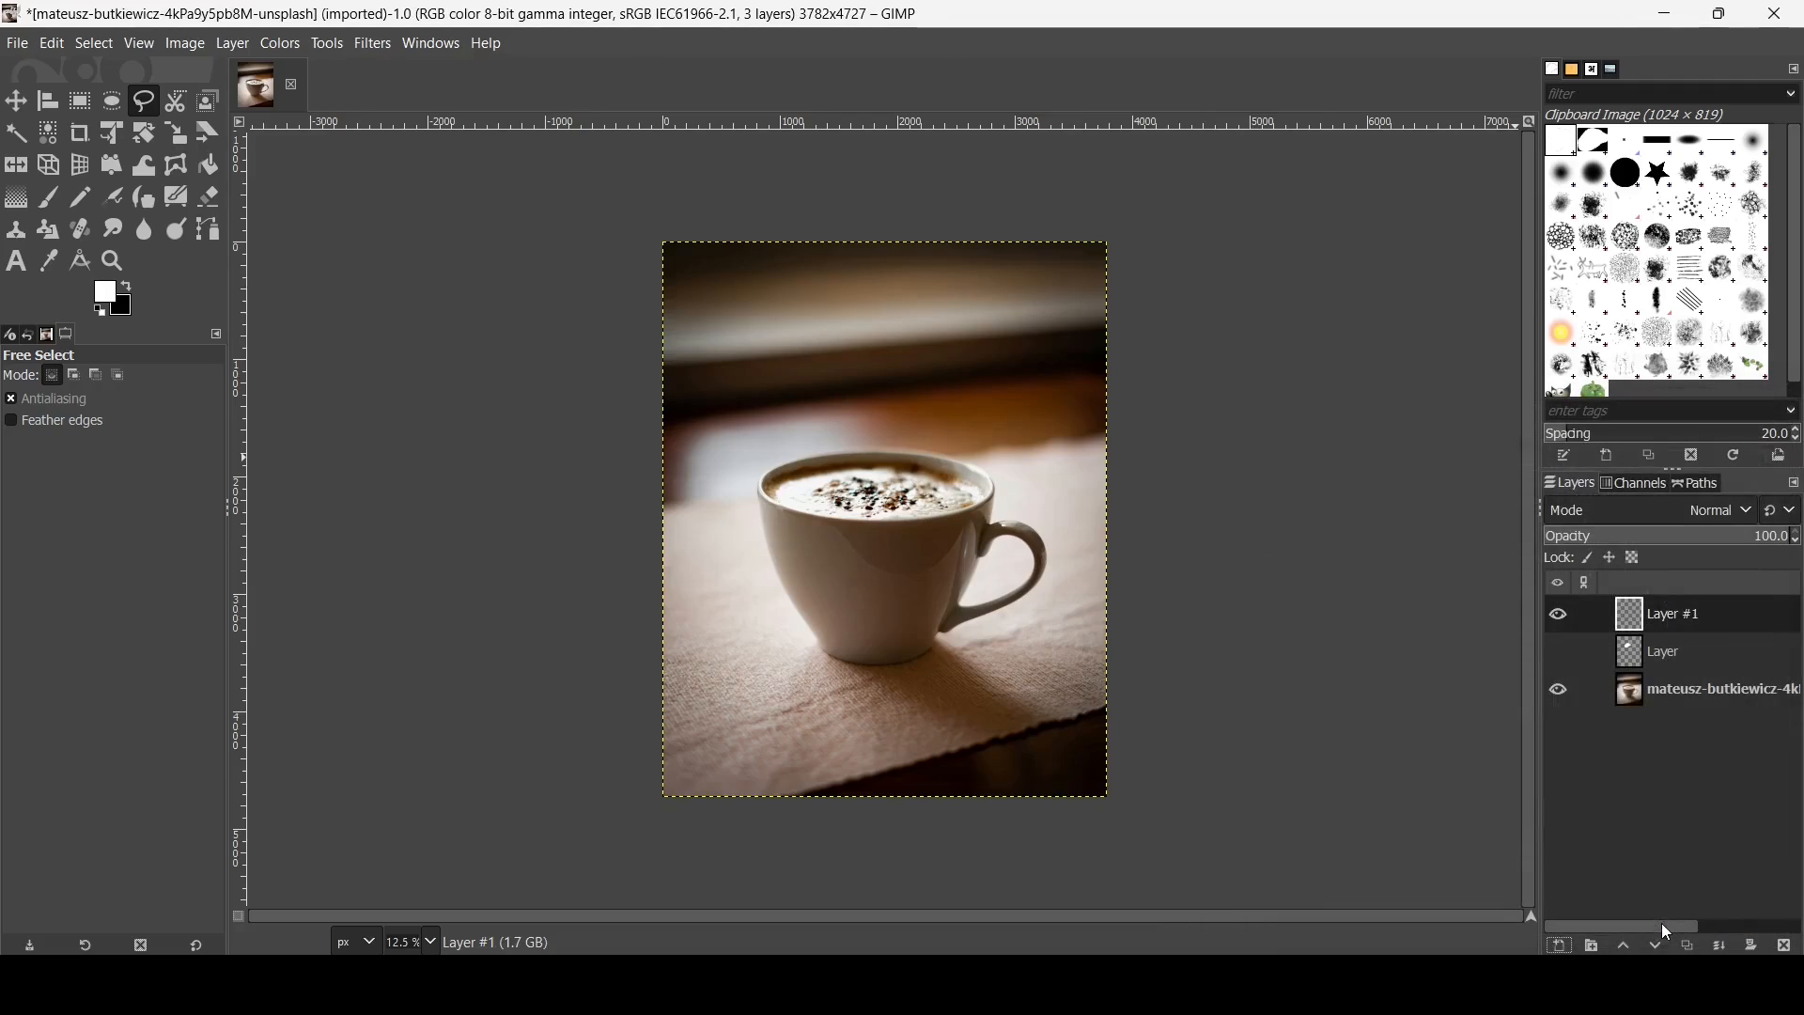
Set up the Paintbrush with the Clipboard Image brush and Track Direction dynamics
click(49, 200)
click(19, 442)
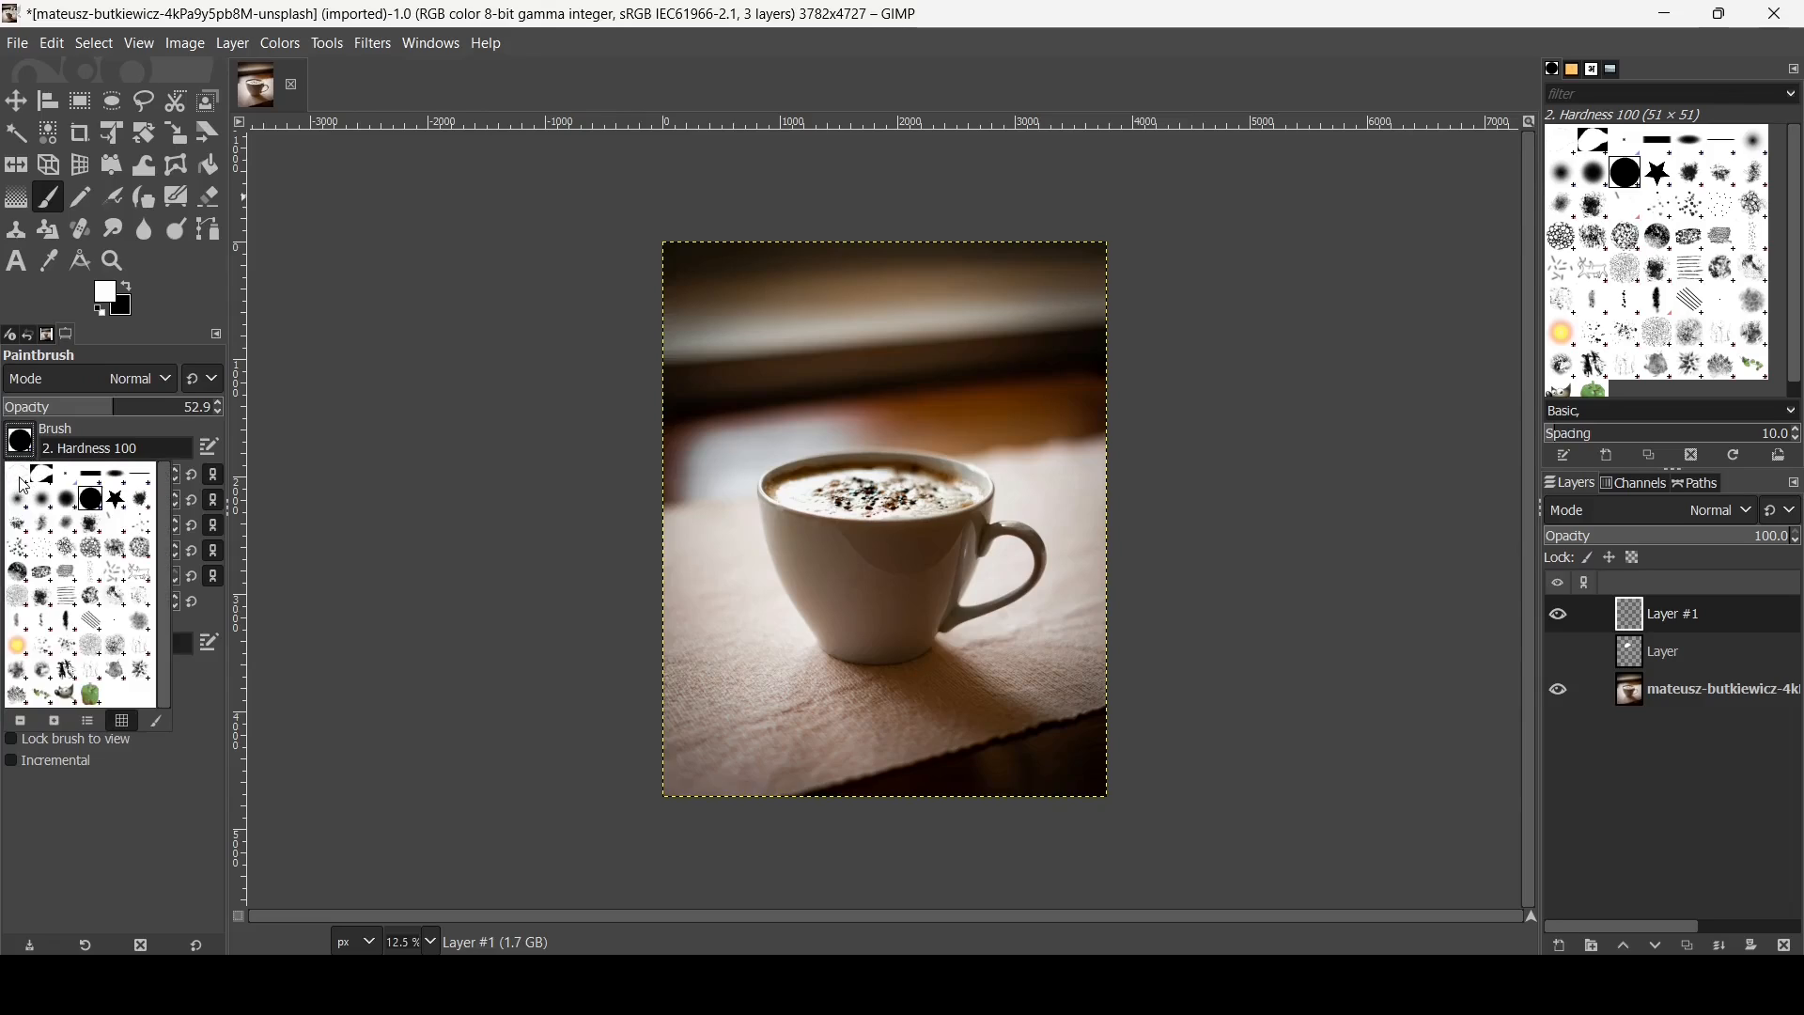
click(24, 485)
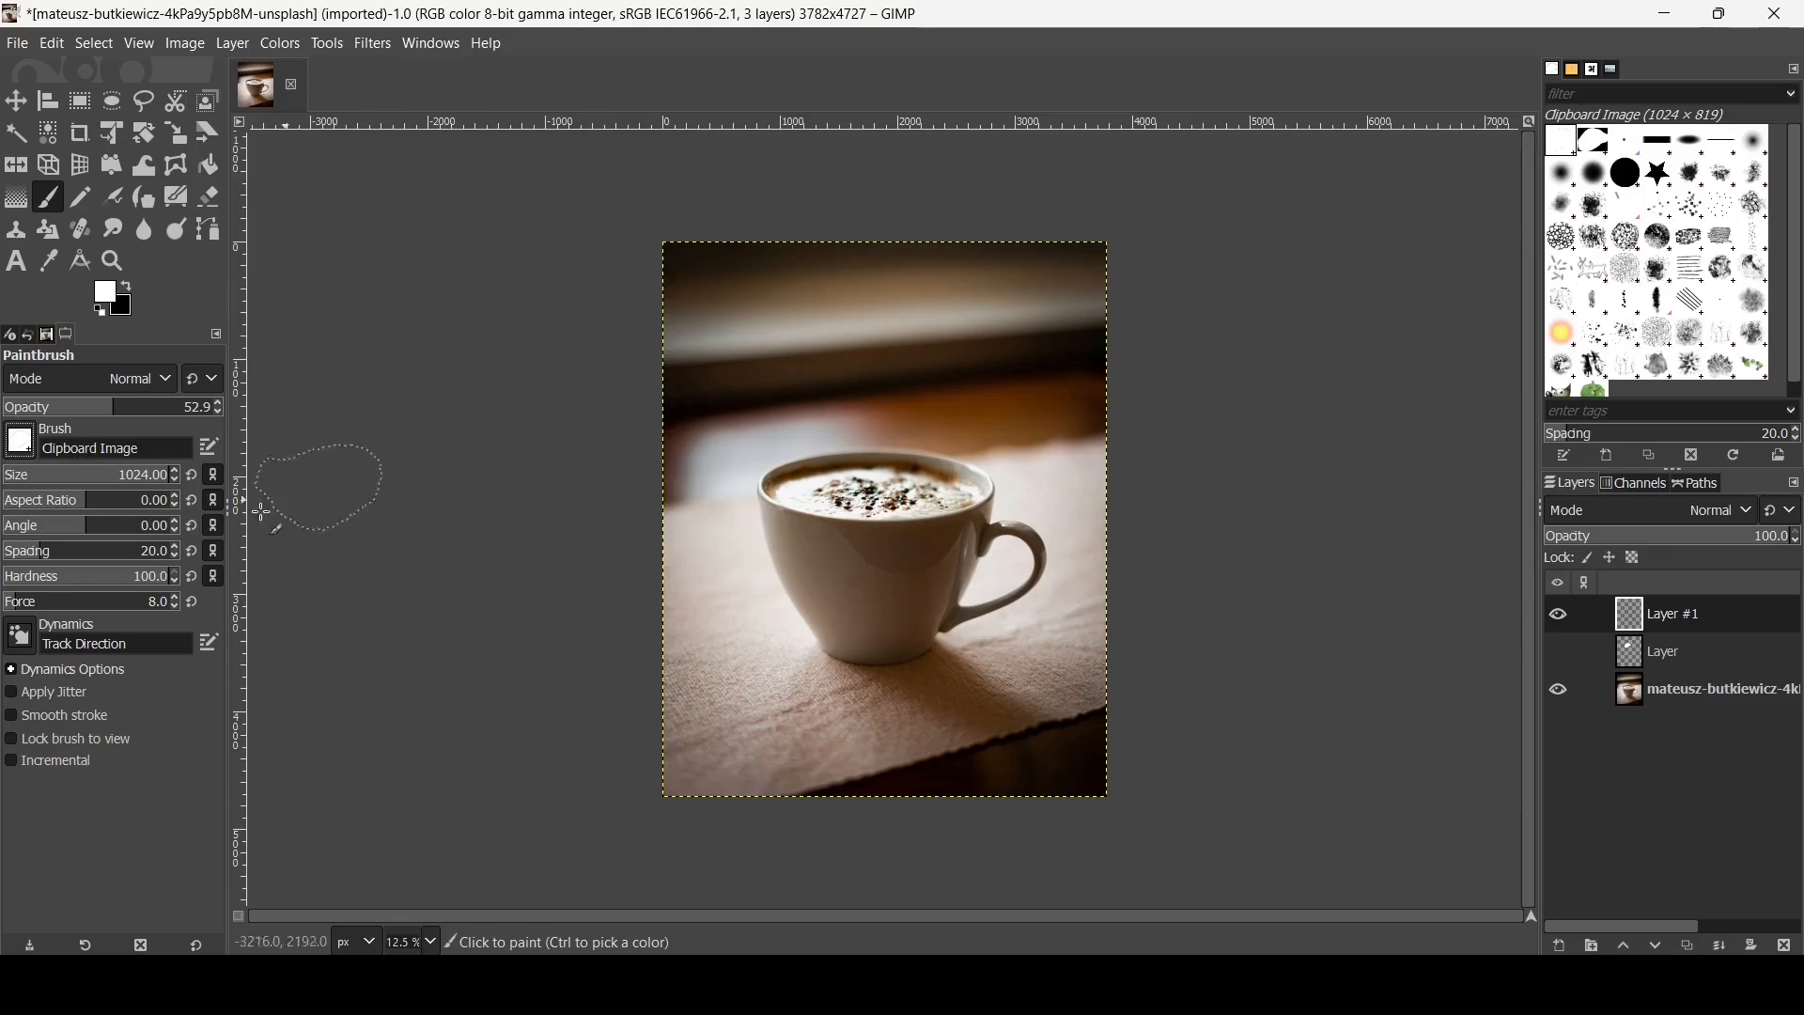
click(20, 637)
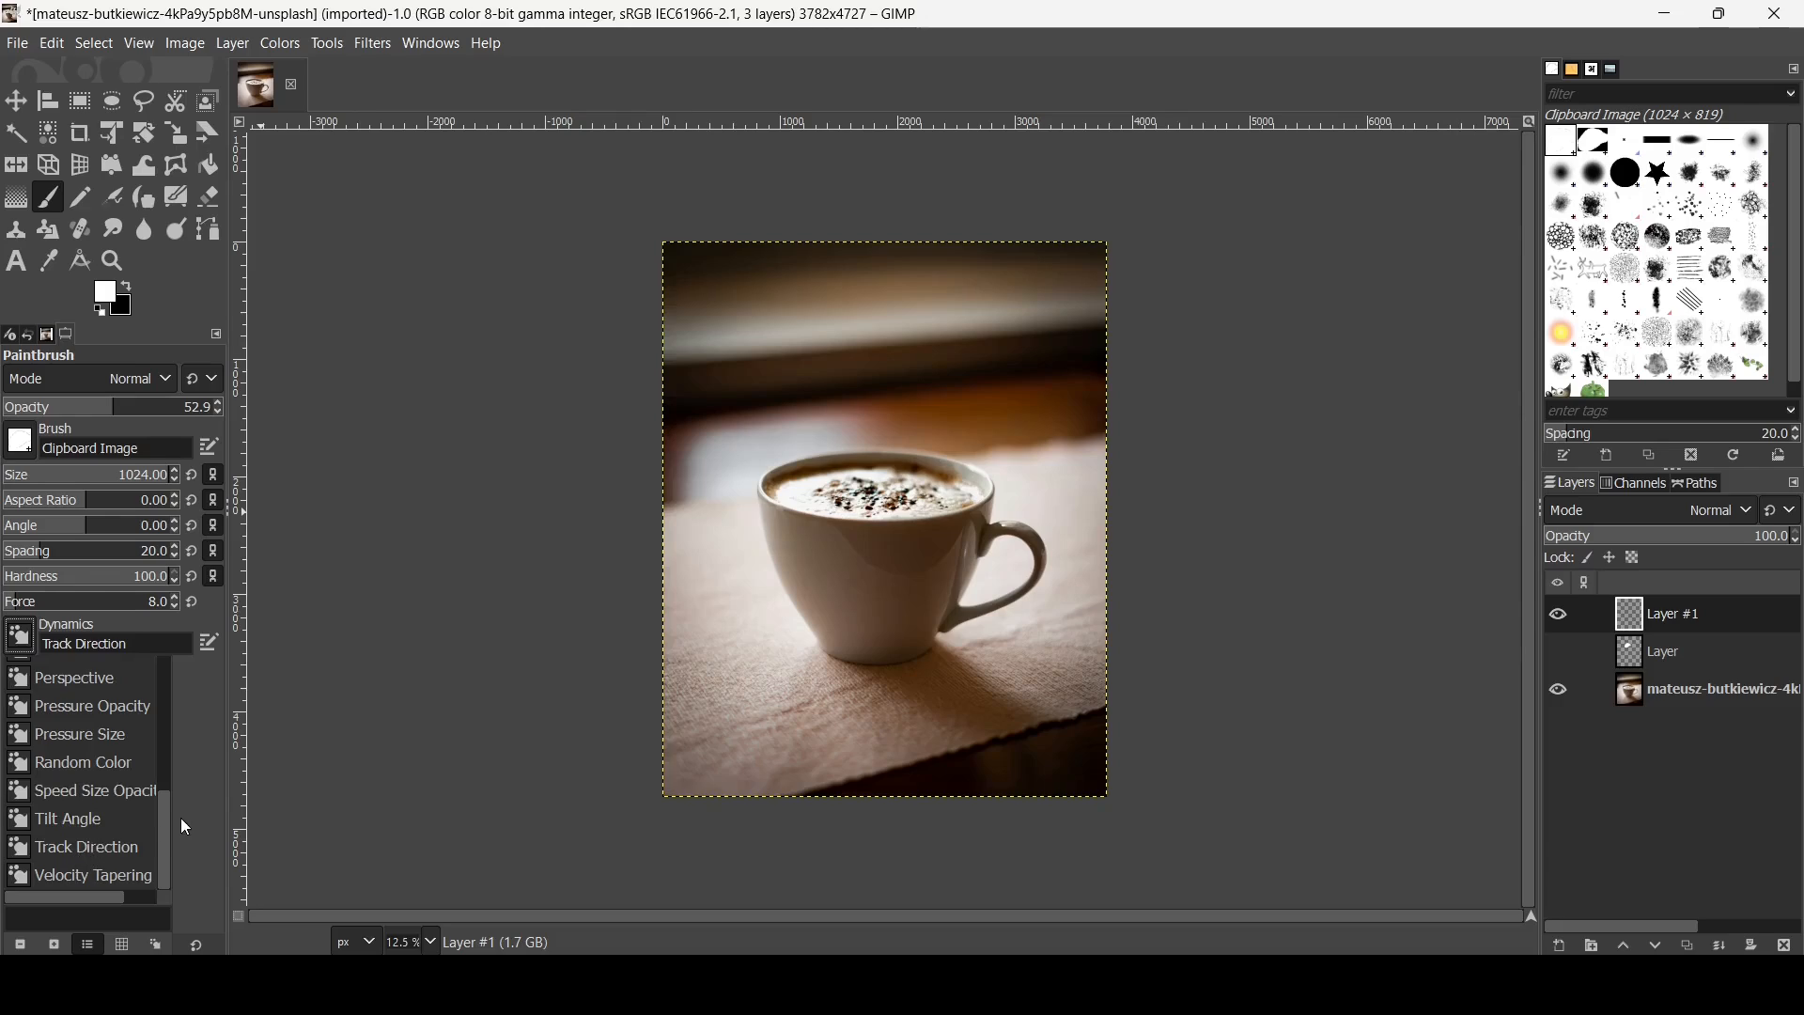
drag(163, 821, 163, 841)
click(207, 815)
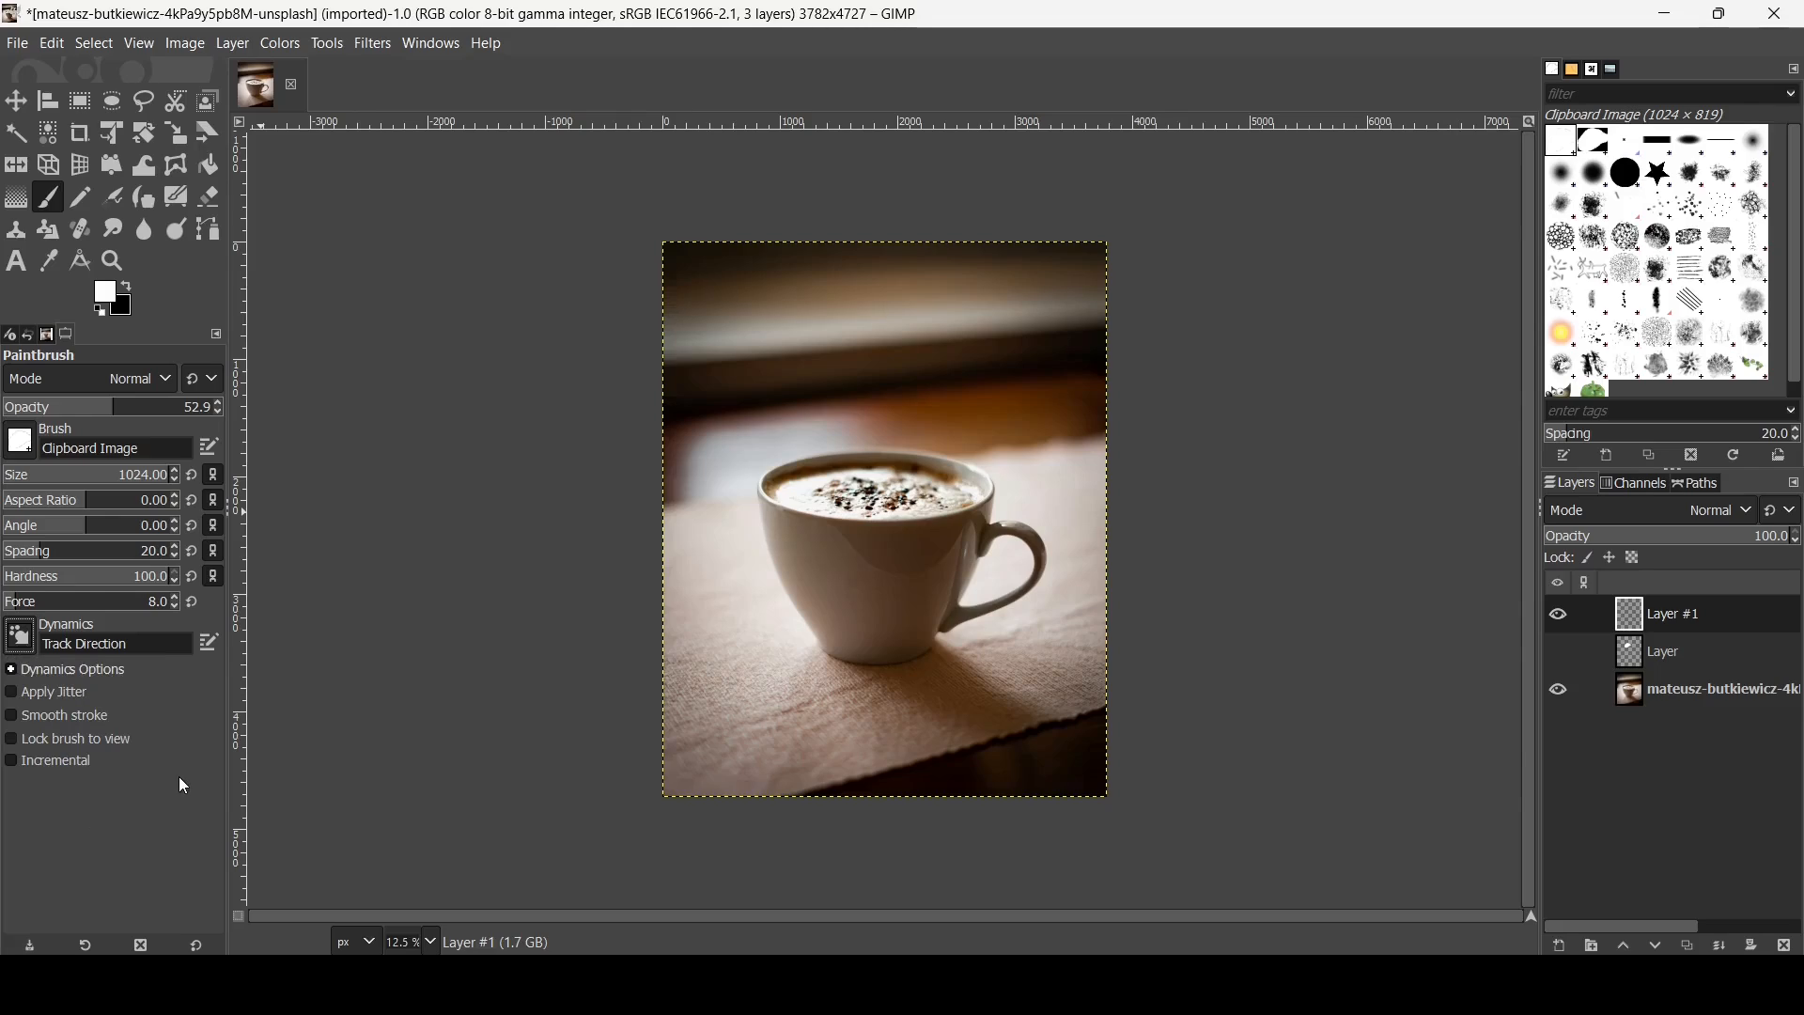
Paint white steam above the coffee with brush hardness 9, opacity 100 and size 1807
click(19, 581)
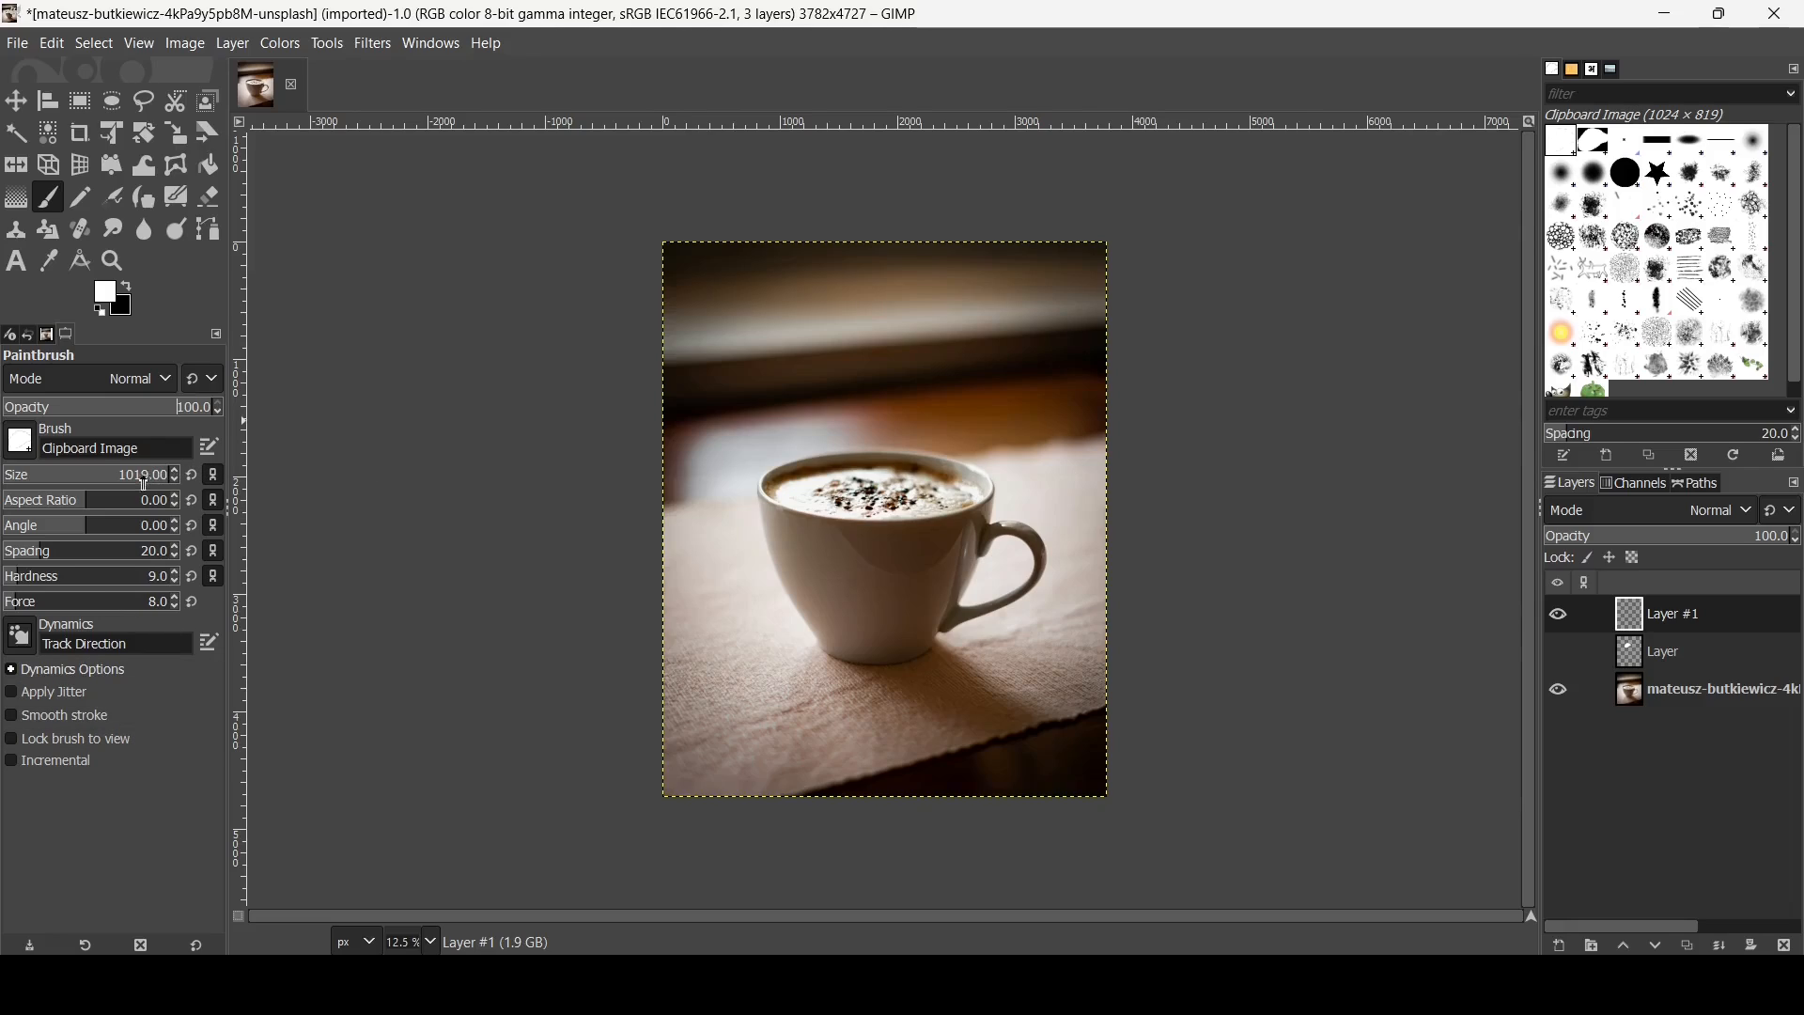
drag(144, 483, 215, 484)
click(895, 429)
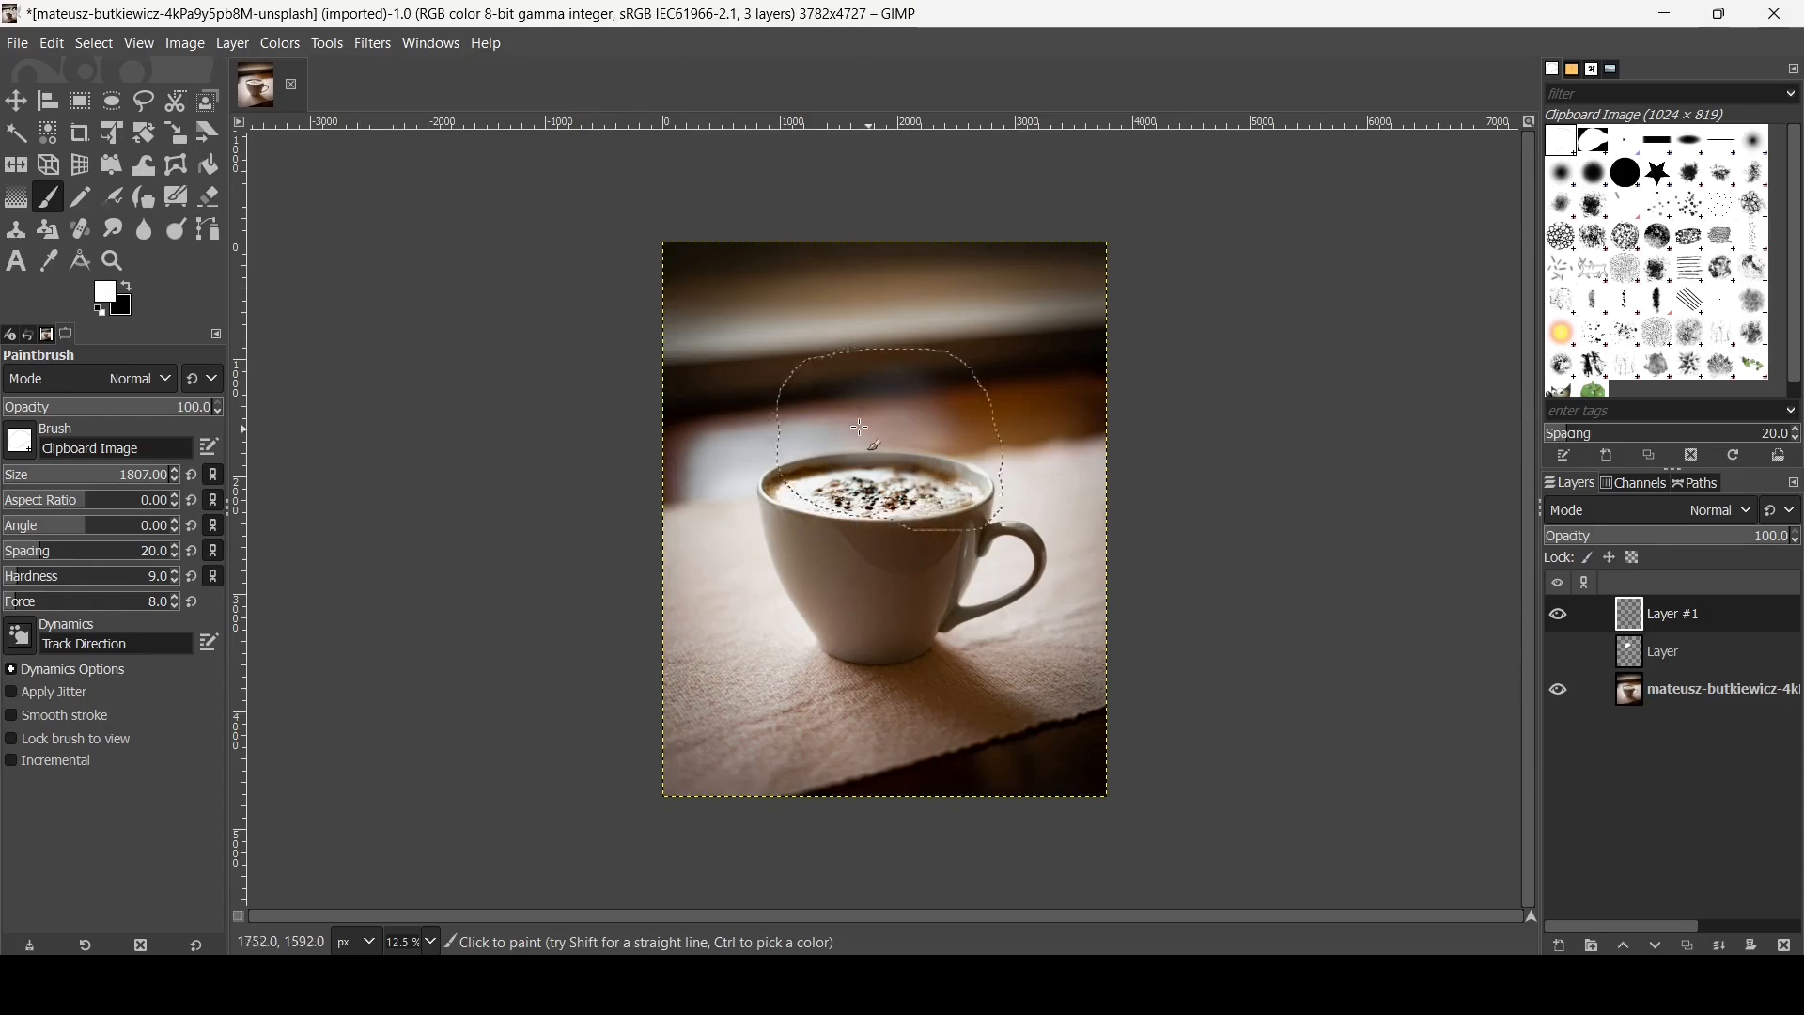
click(847, 442)
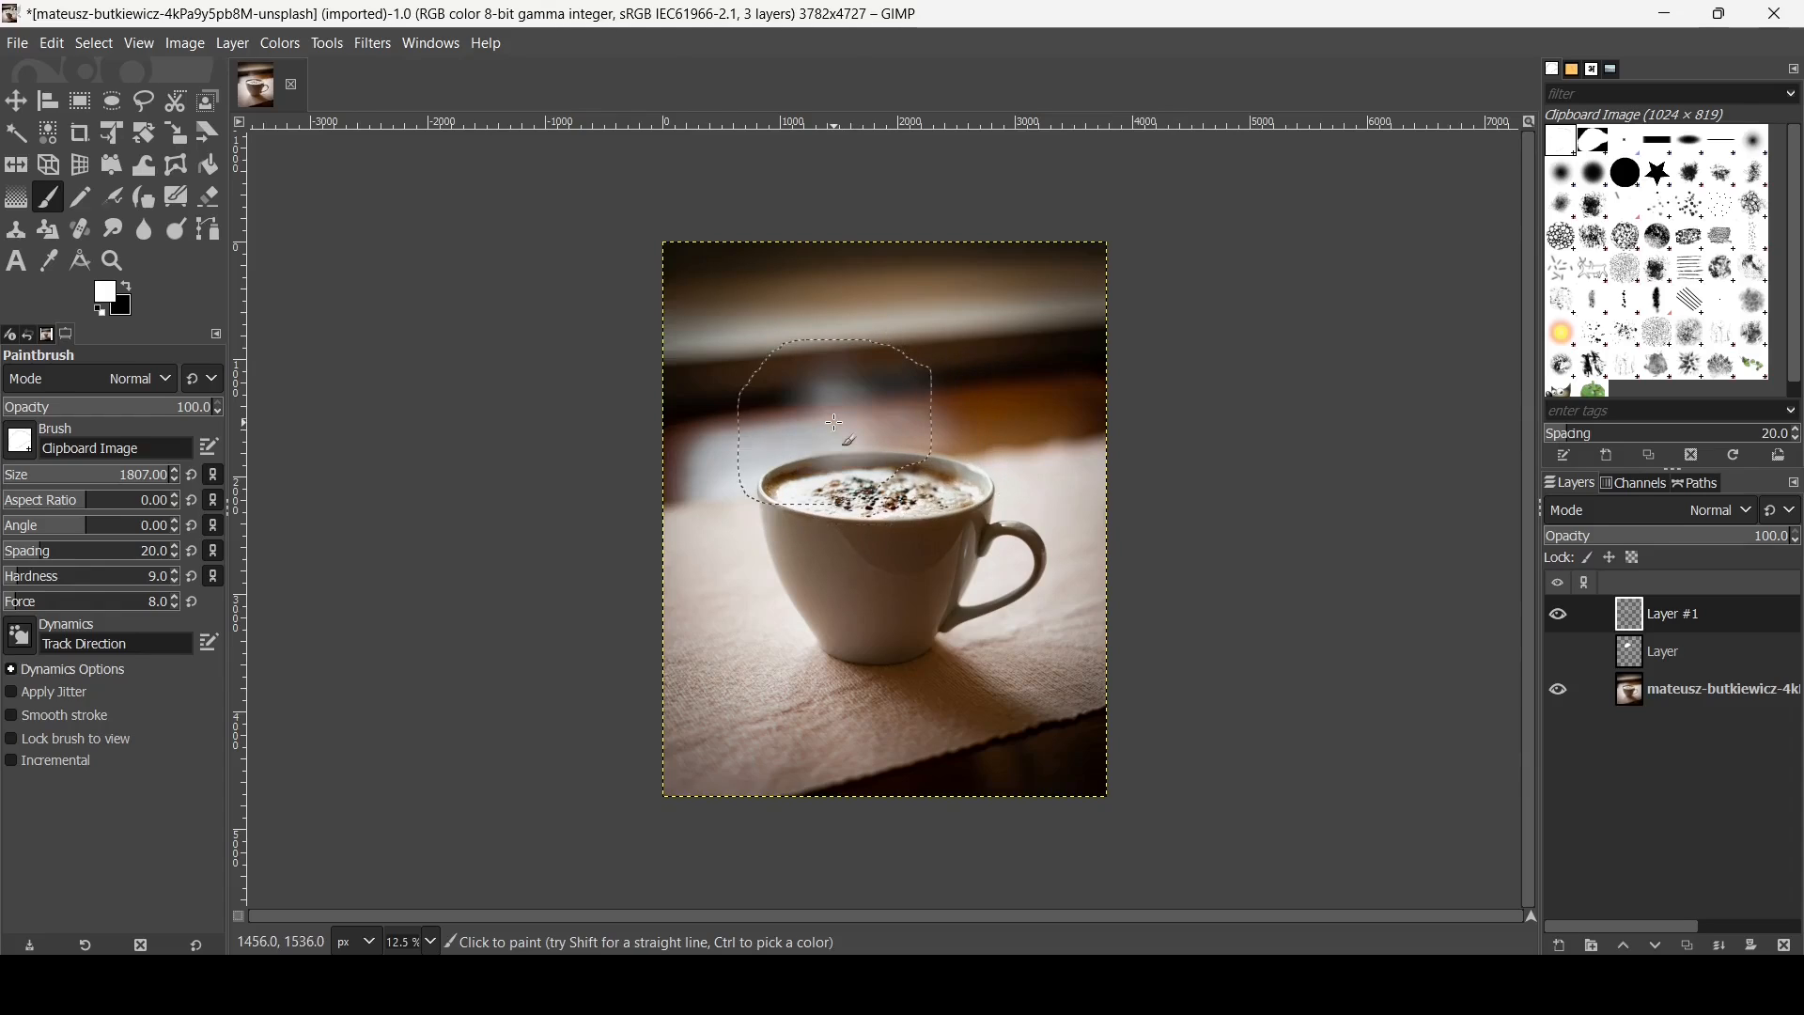
click(894, 384)
click(869, 366)
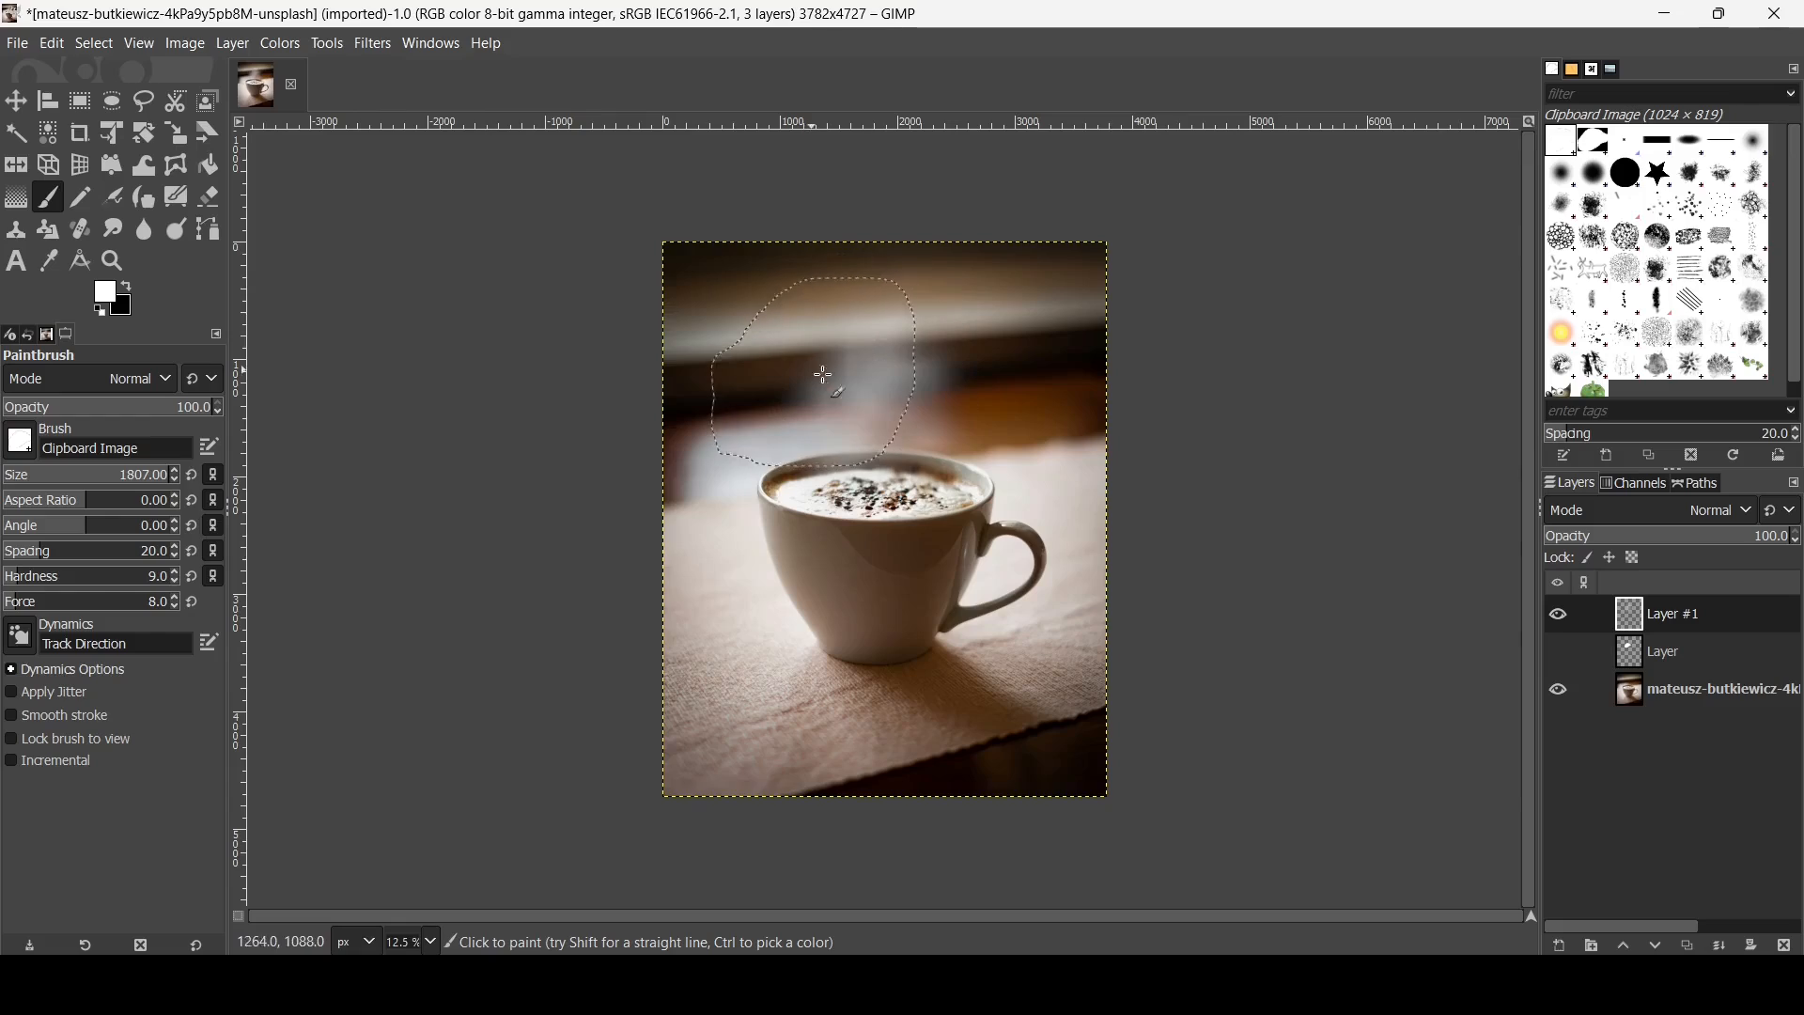
Paint fainter steam at 46.2 opacity and reshape the steam into rising wisps with Warp Transform in Move pixels mode
click(117, 411)
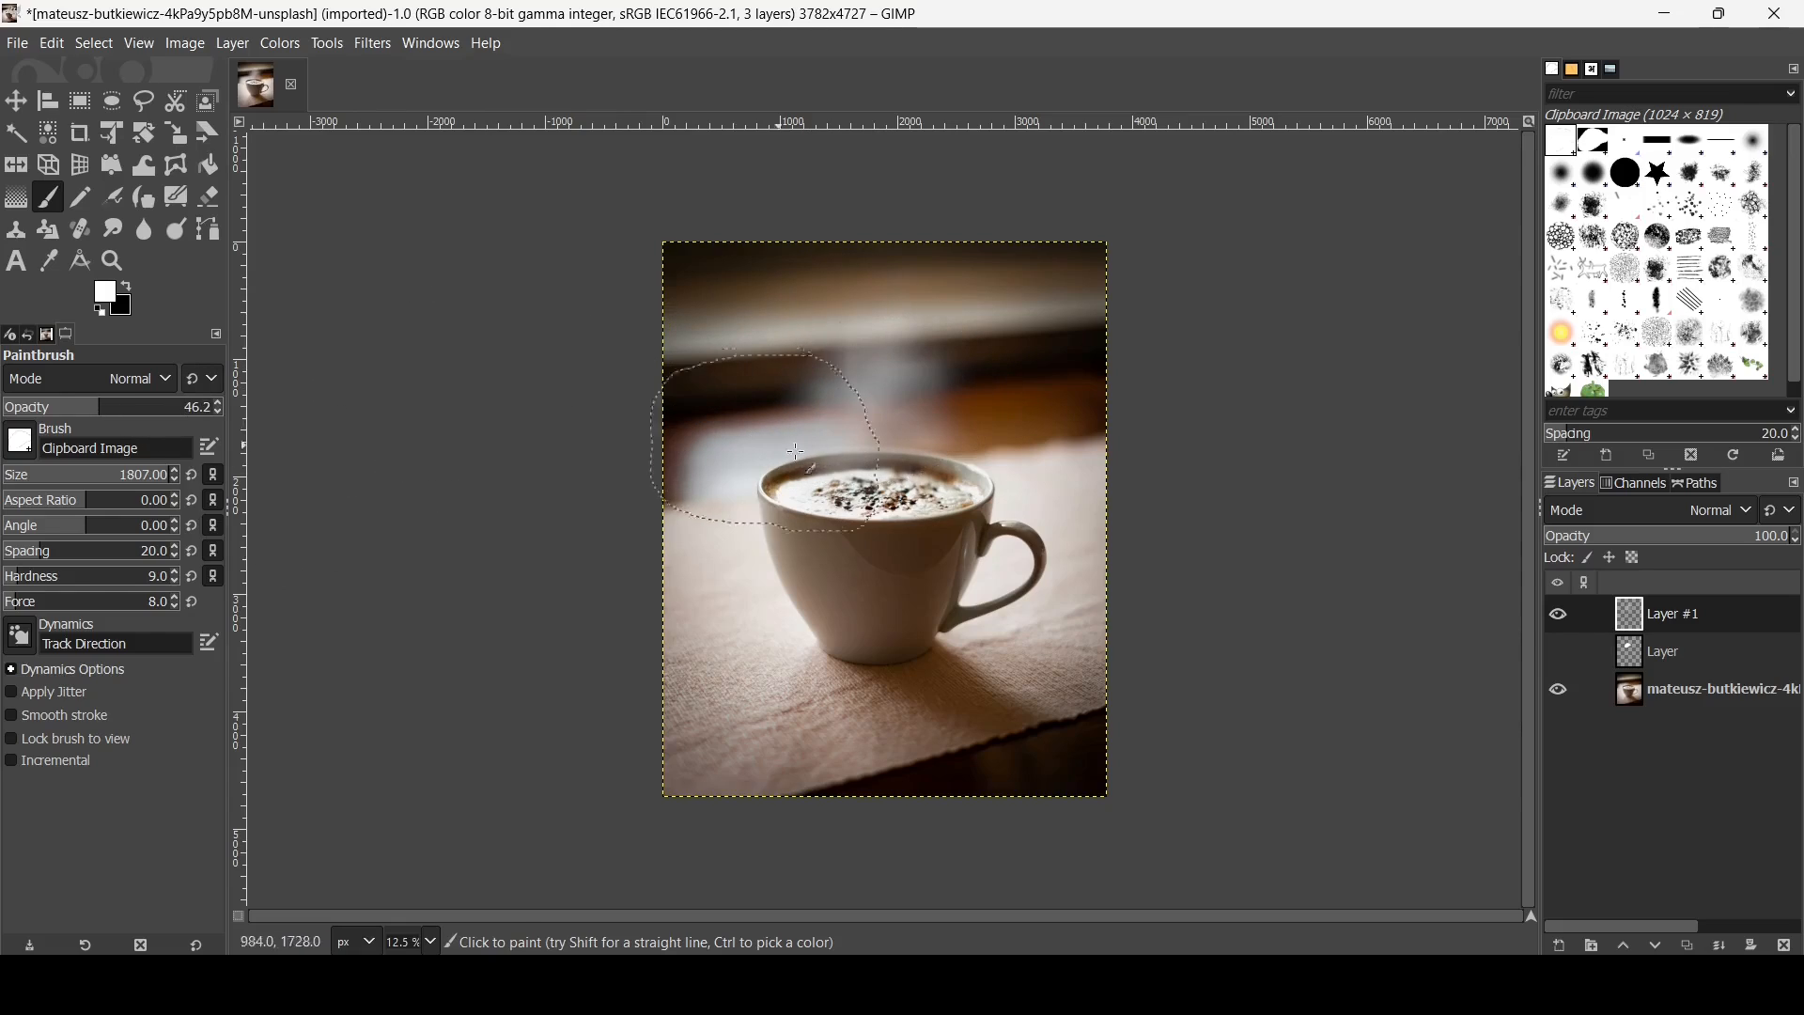
click(821, 387)
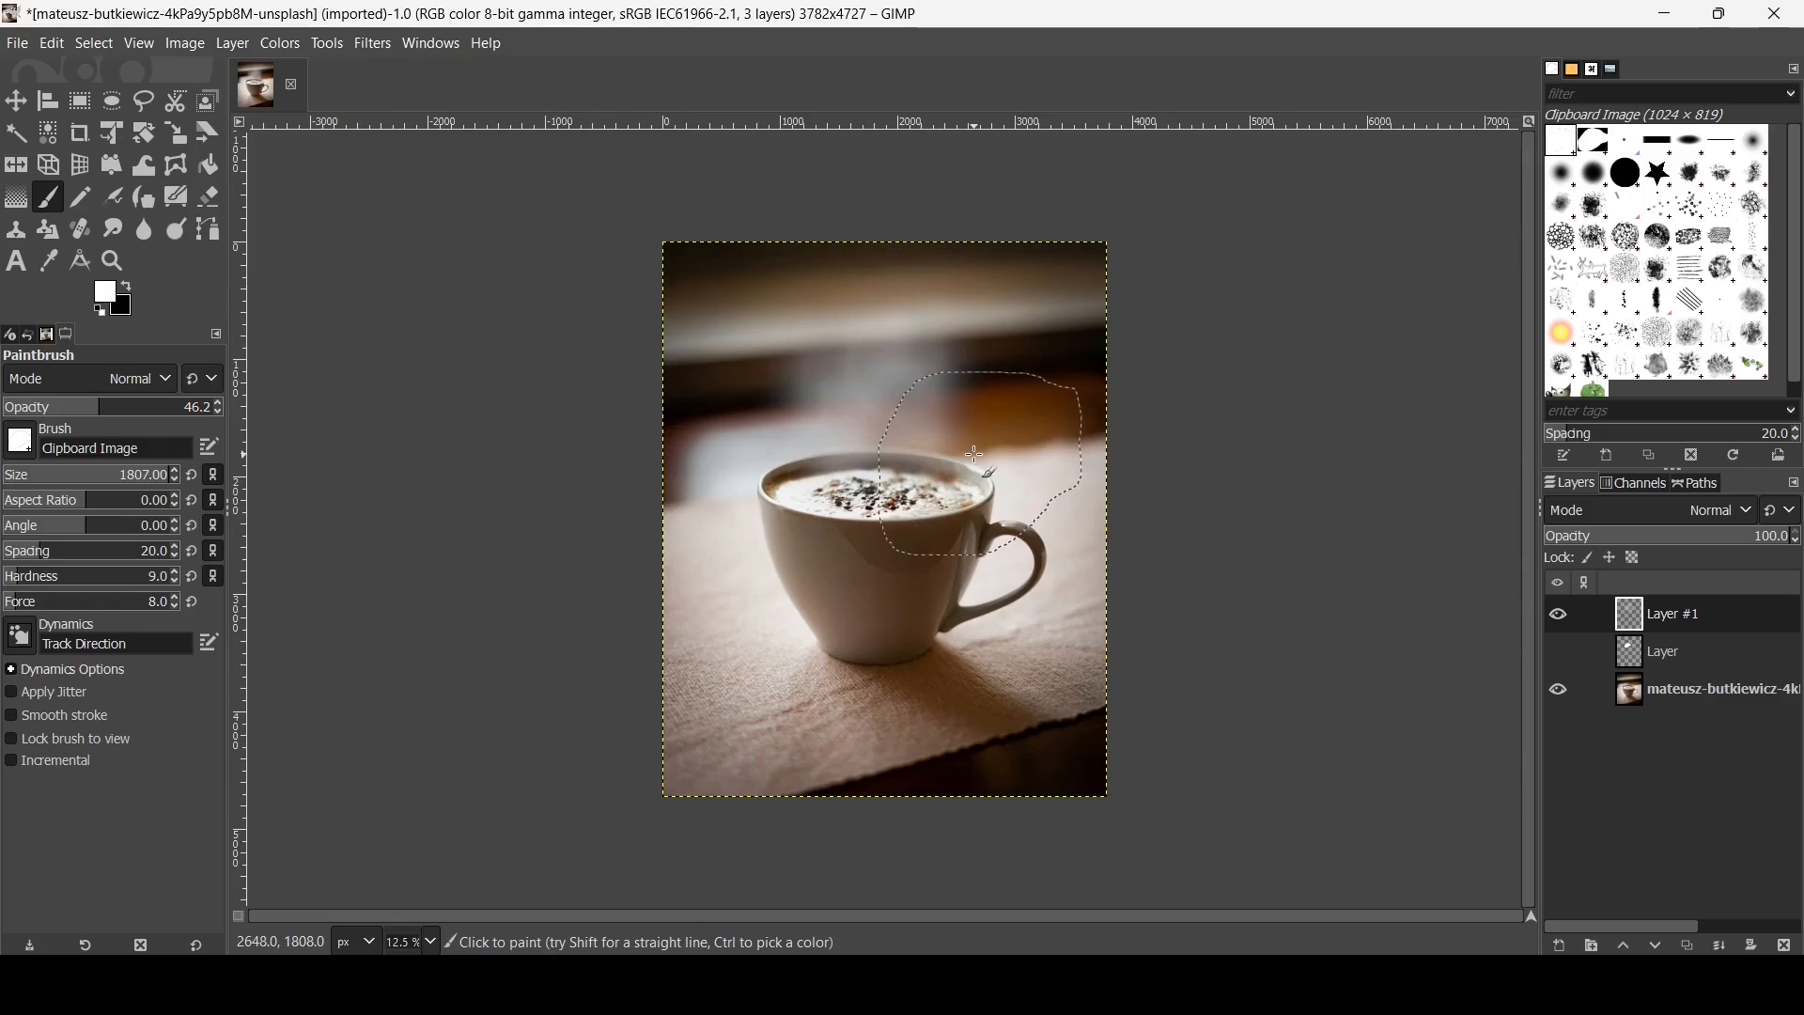
click(154, 169)
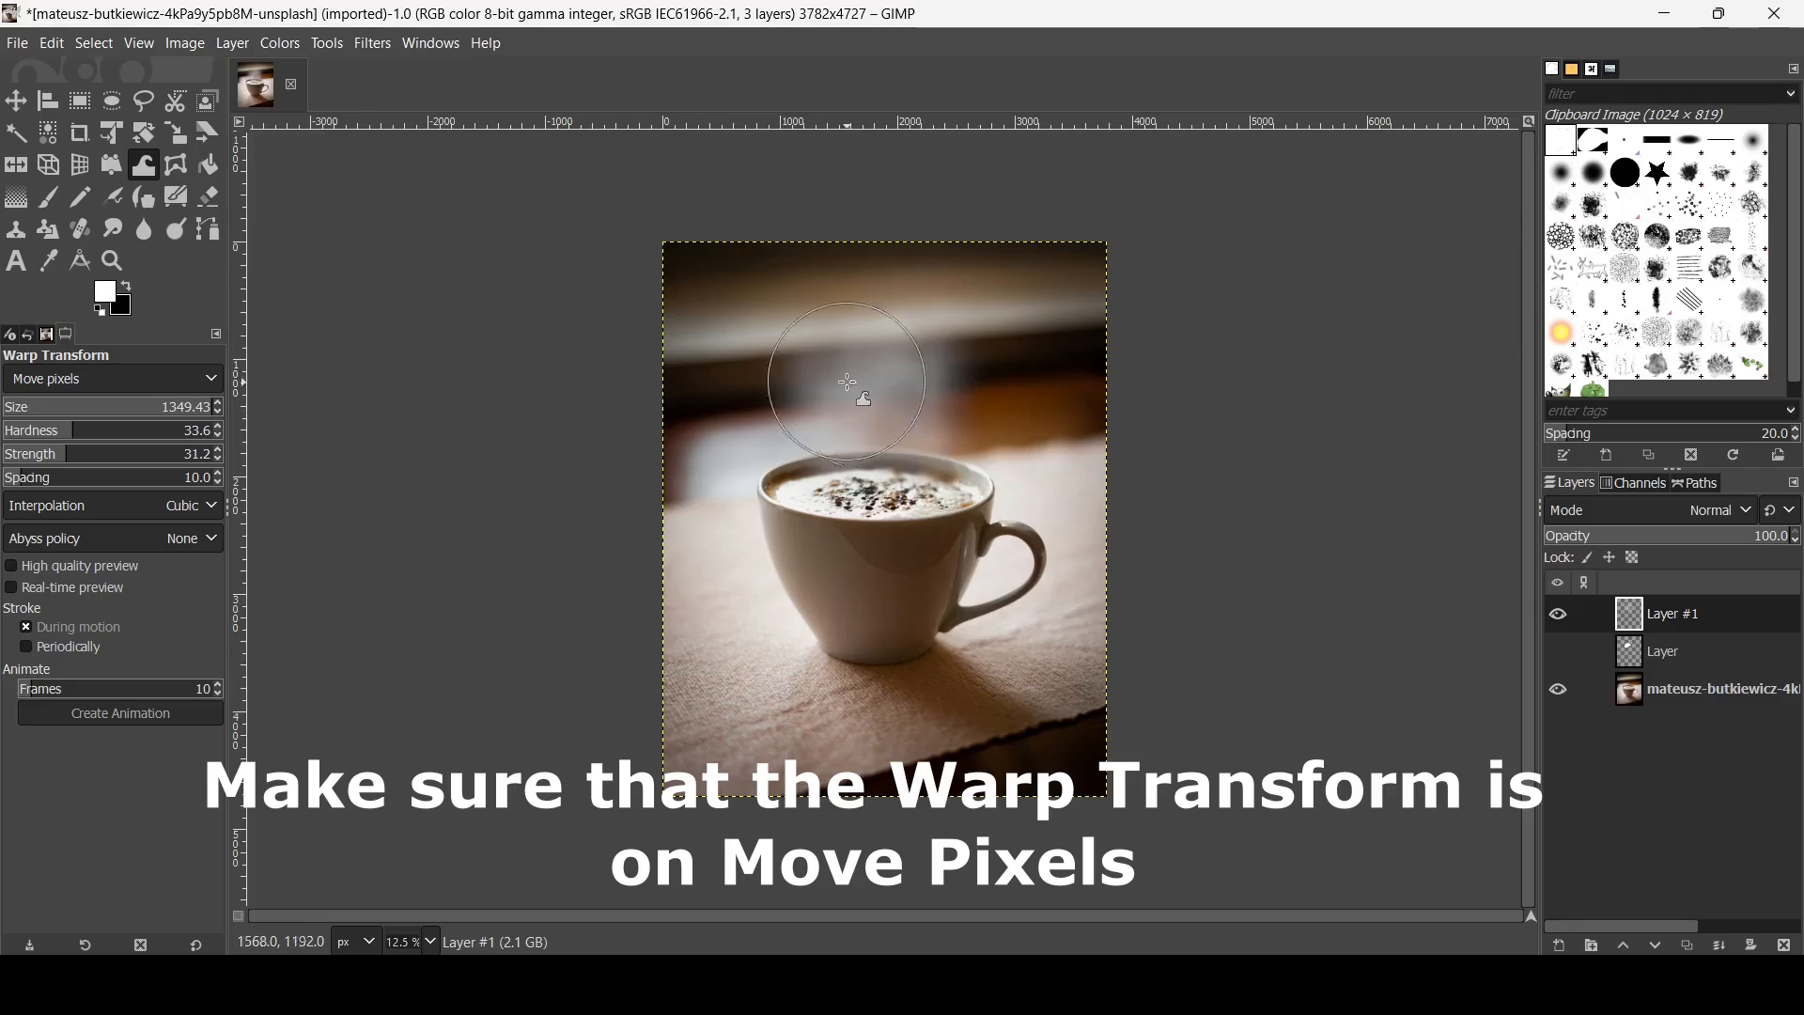
mouse_move(886, 358)
mouse_down()
mouse_move(903, 293)
mouse_move(930, 336)
mouse_move(956, 454)
mouse_up()
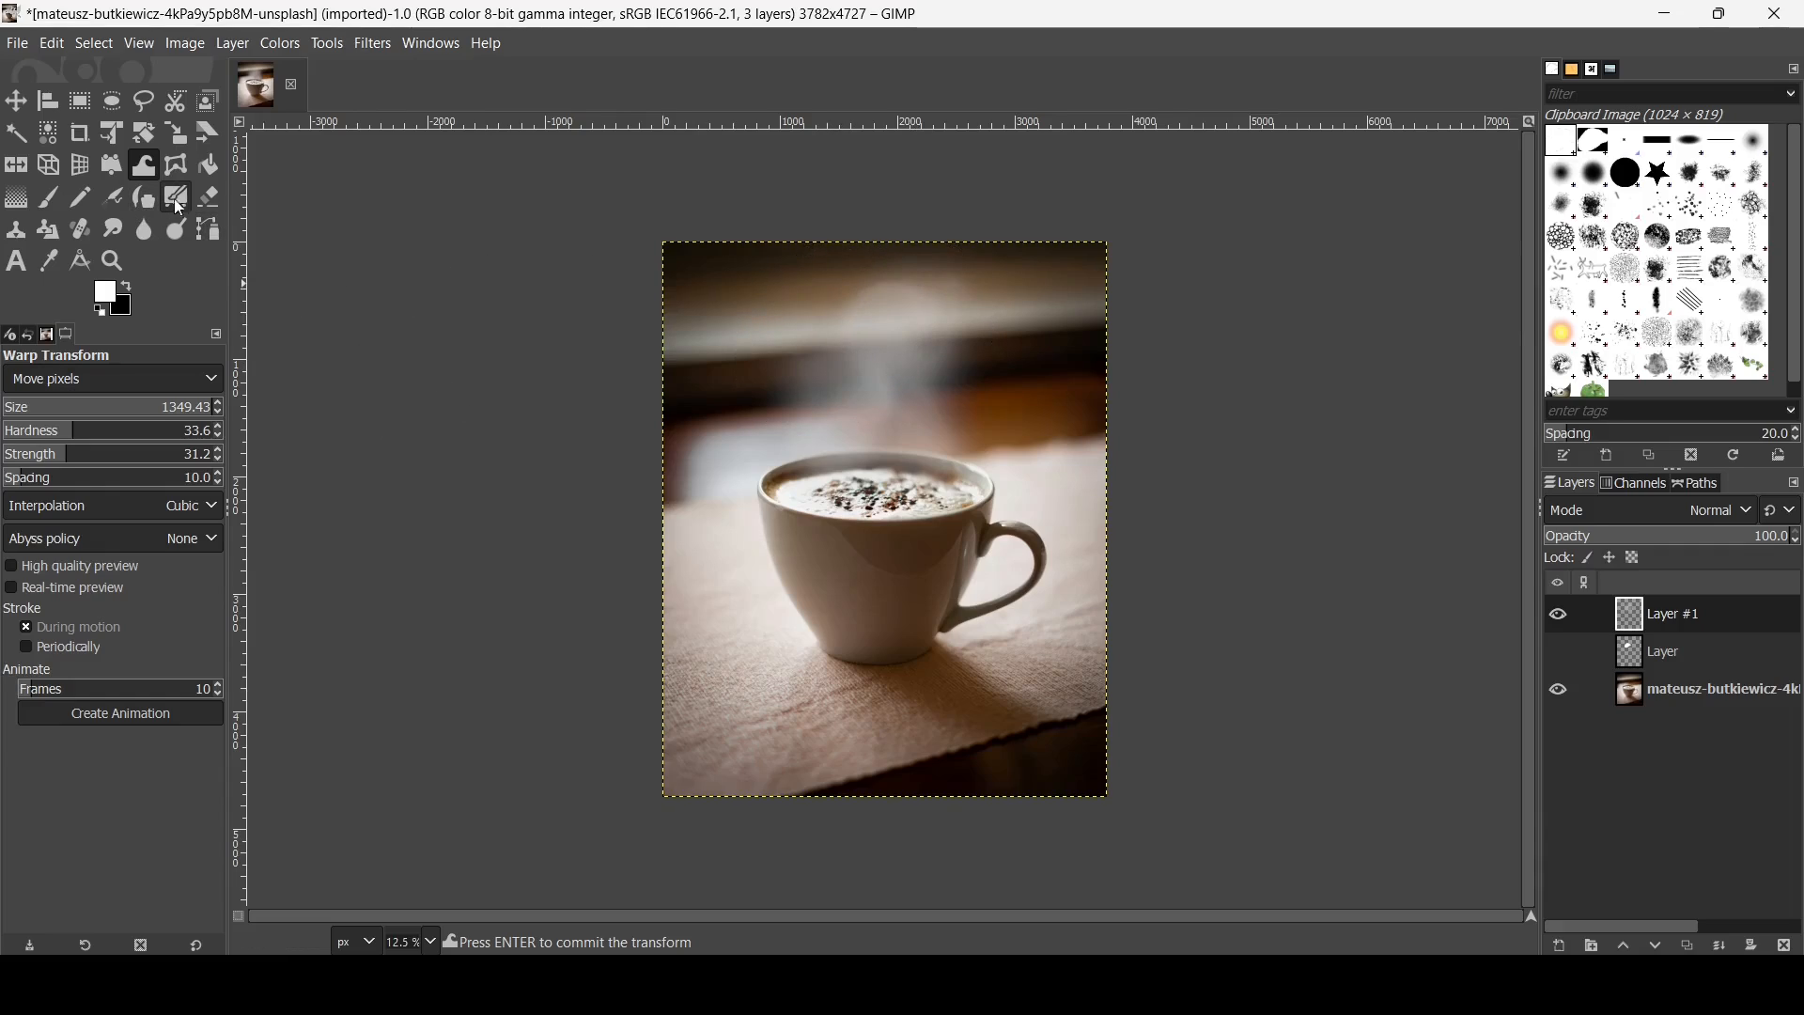
Soften the upper part of the steam with the Eraser at size 1126
click(222, 197)
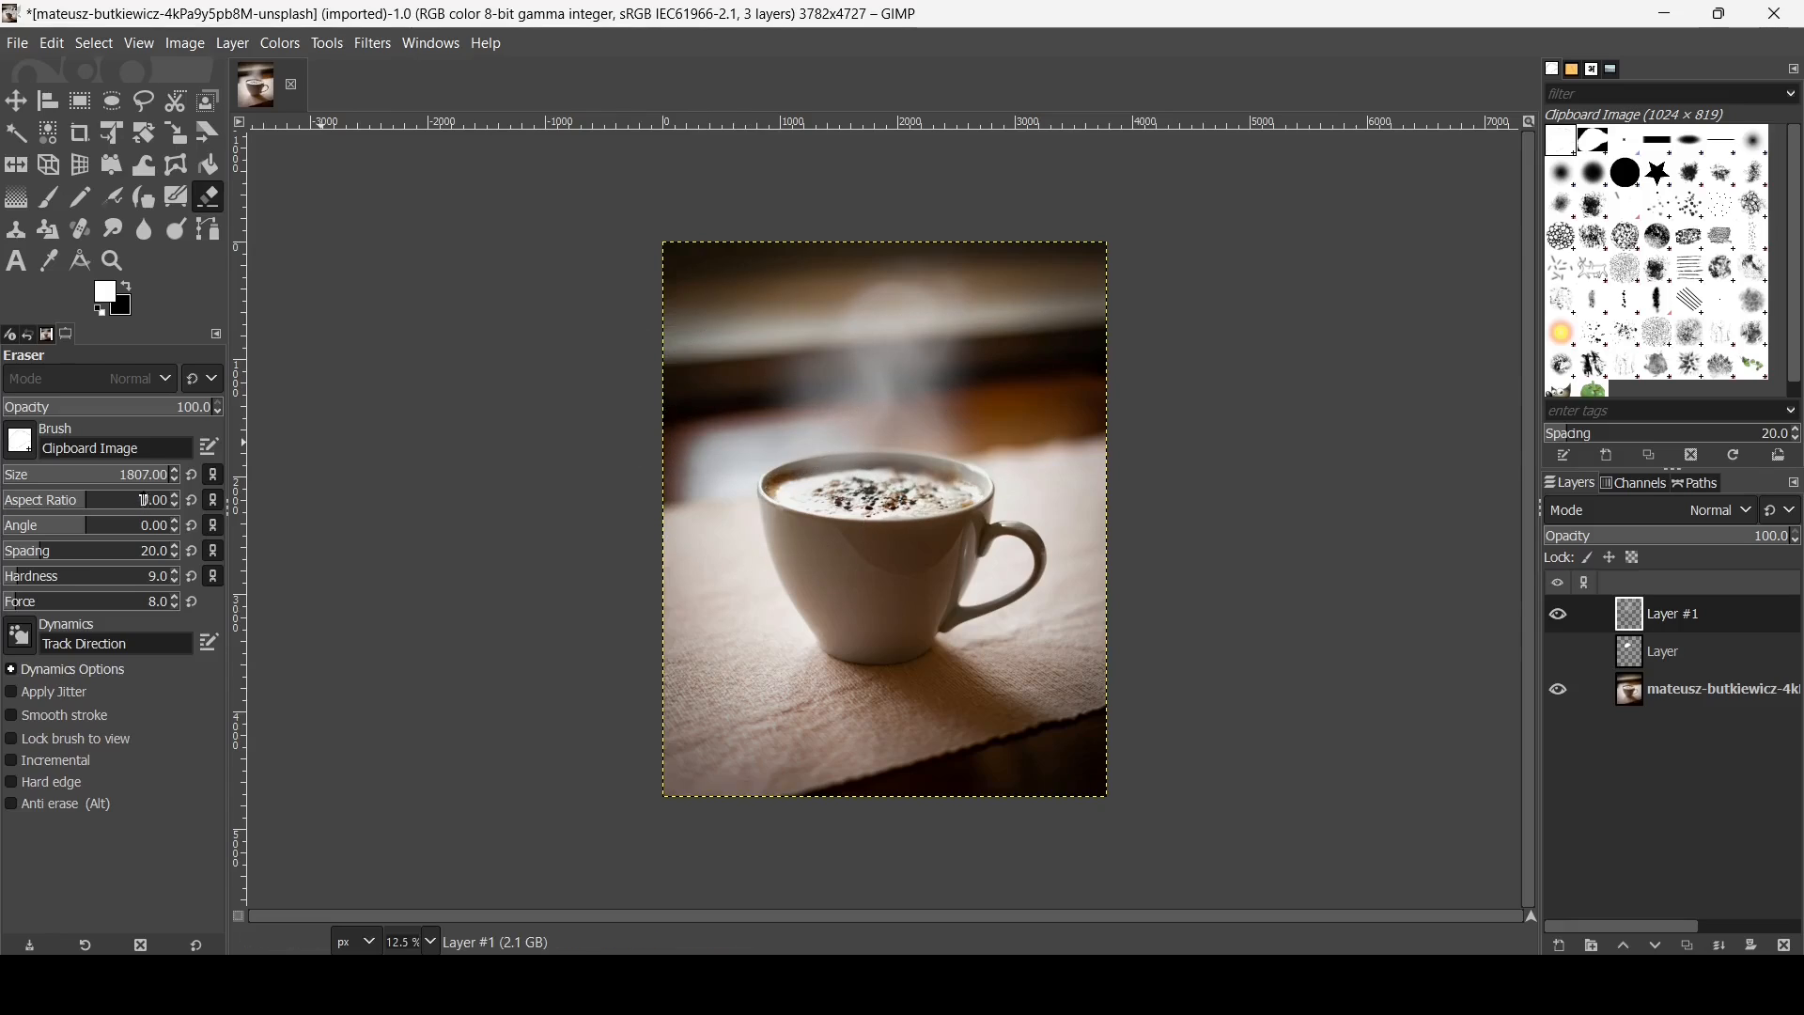
click(116, 485)
drag(94, 480, 177, 480)
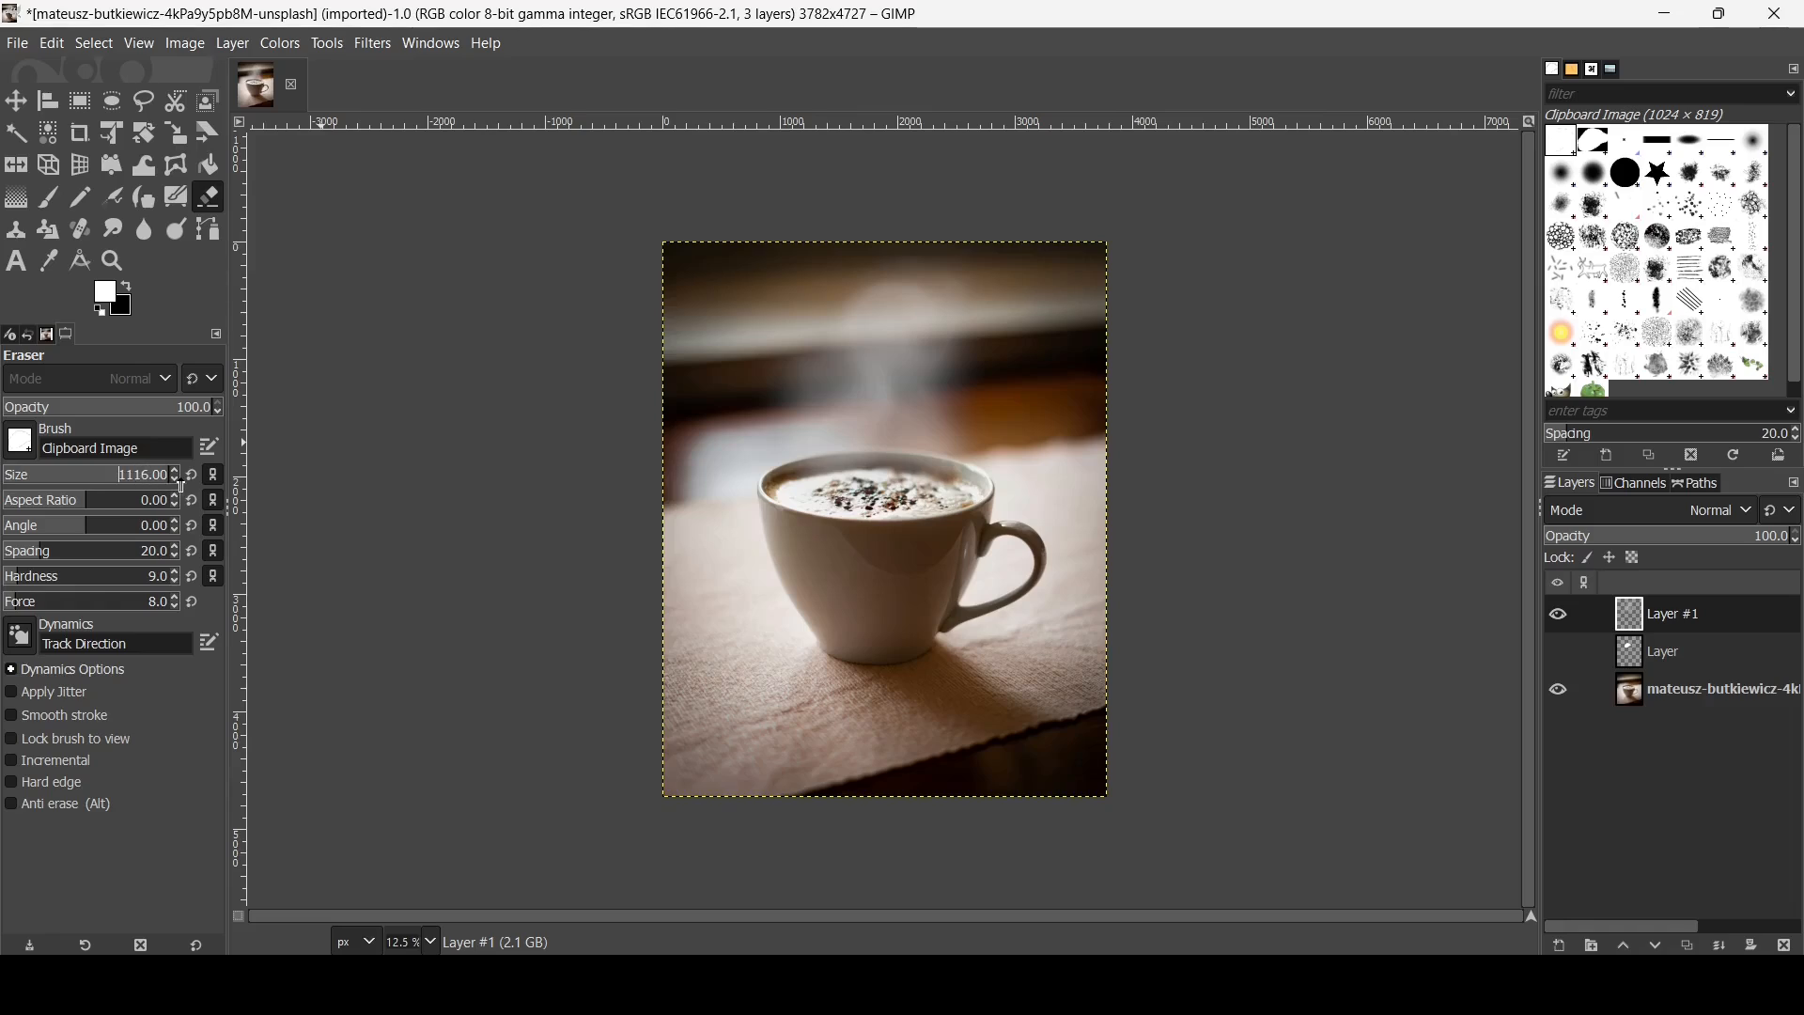
click(867, 287)
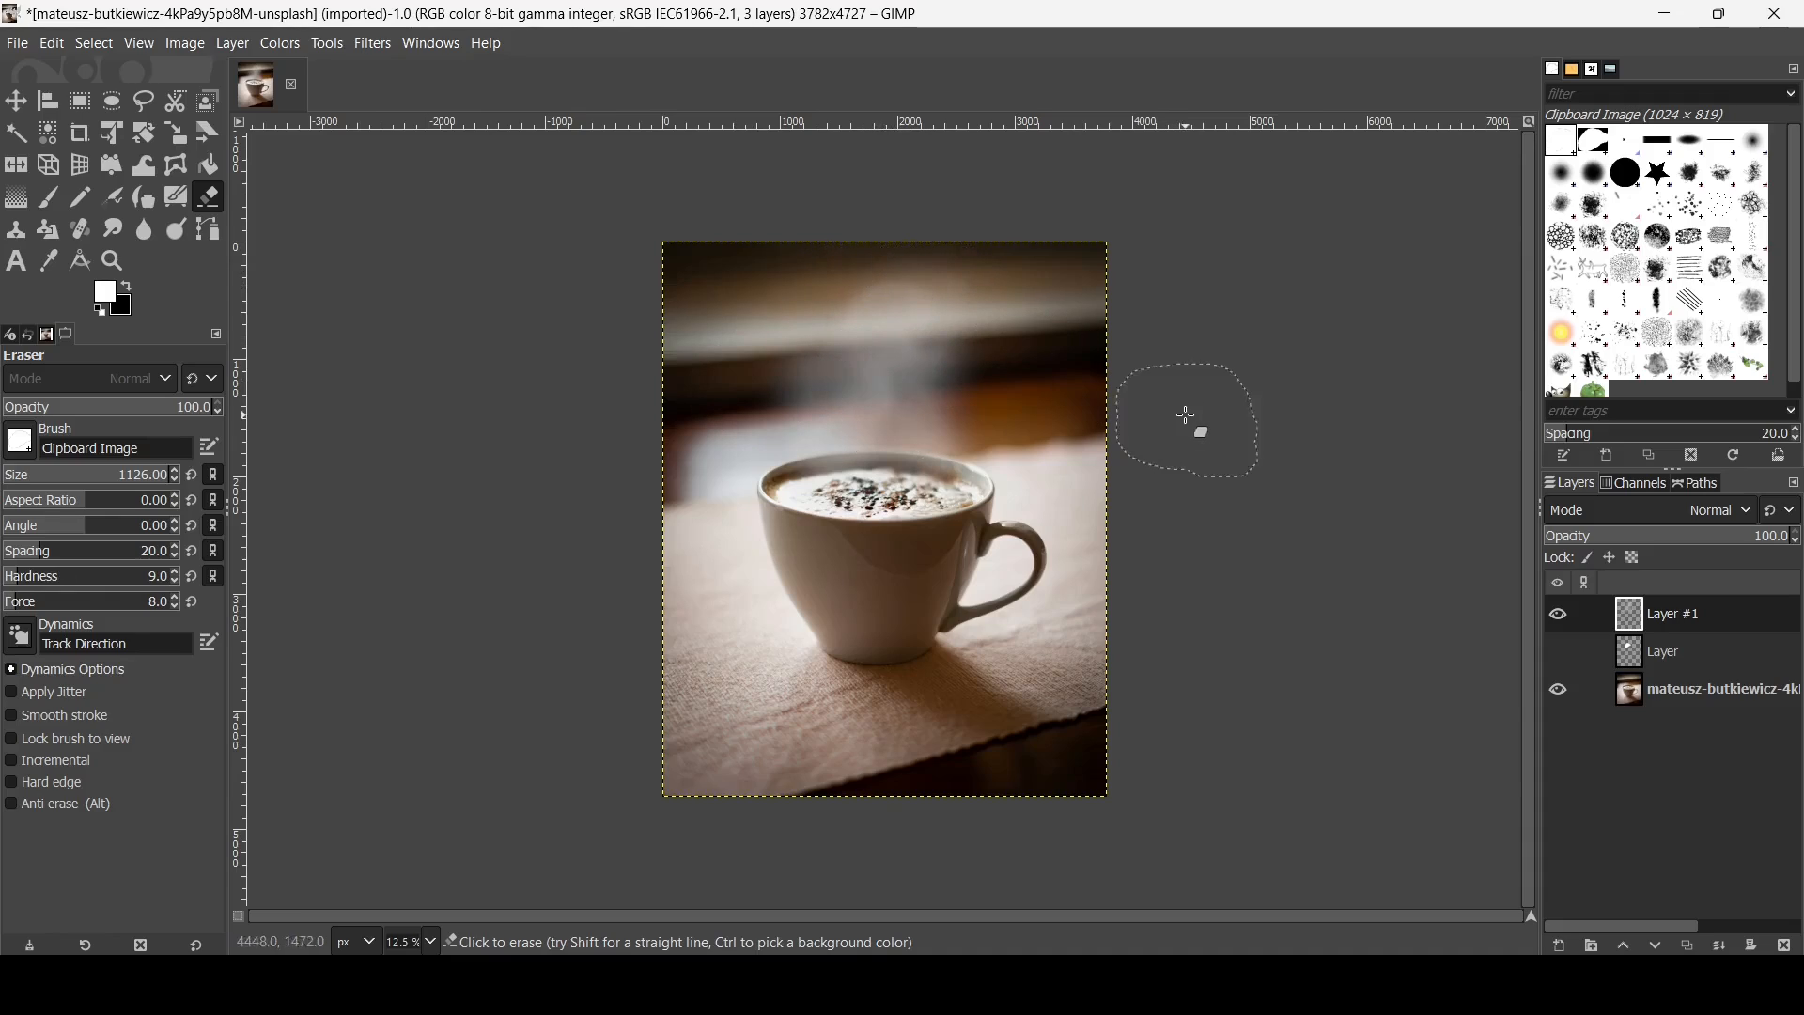
Create a new layer from the visible image and hide Layer #1 to compare the photo with and without the steam
right_click(1632, 620)
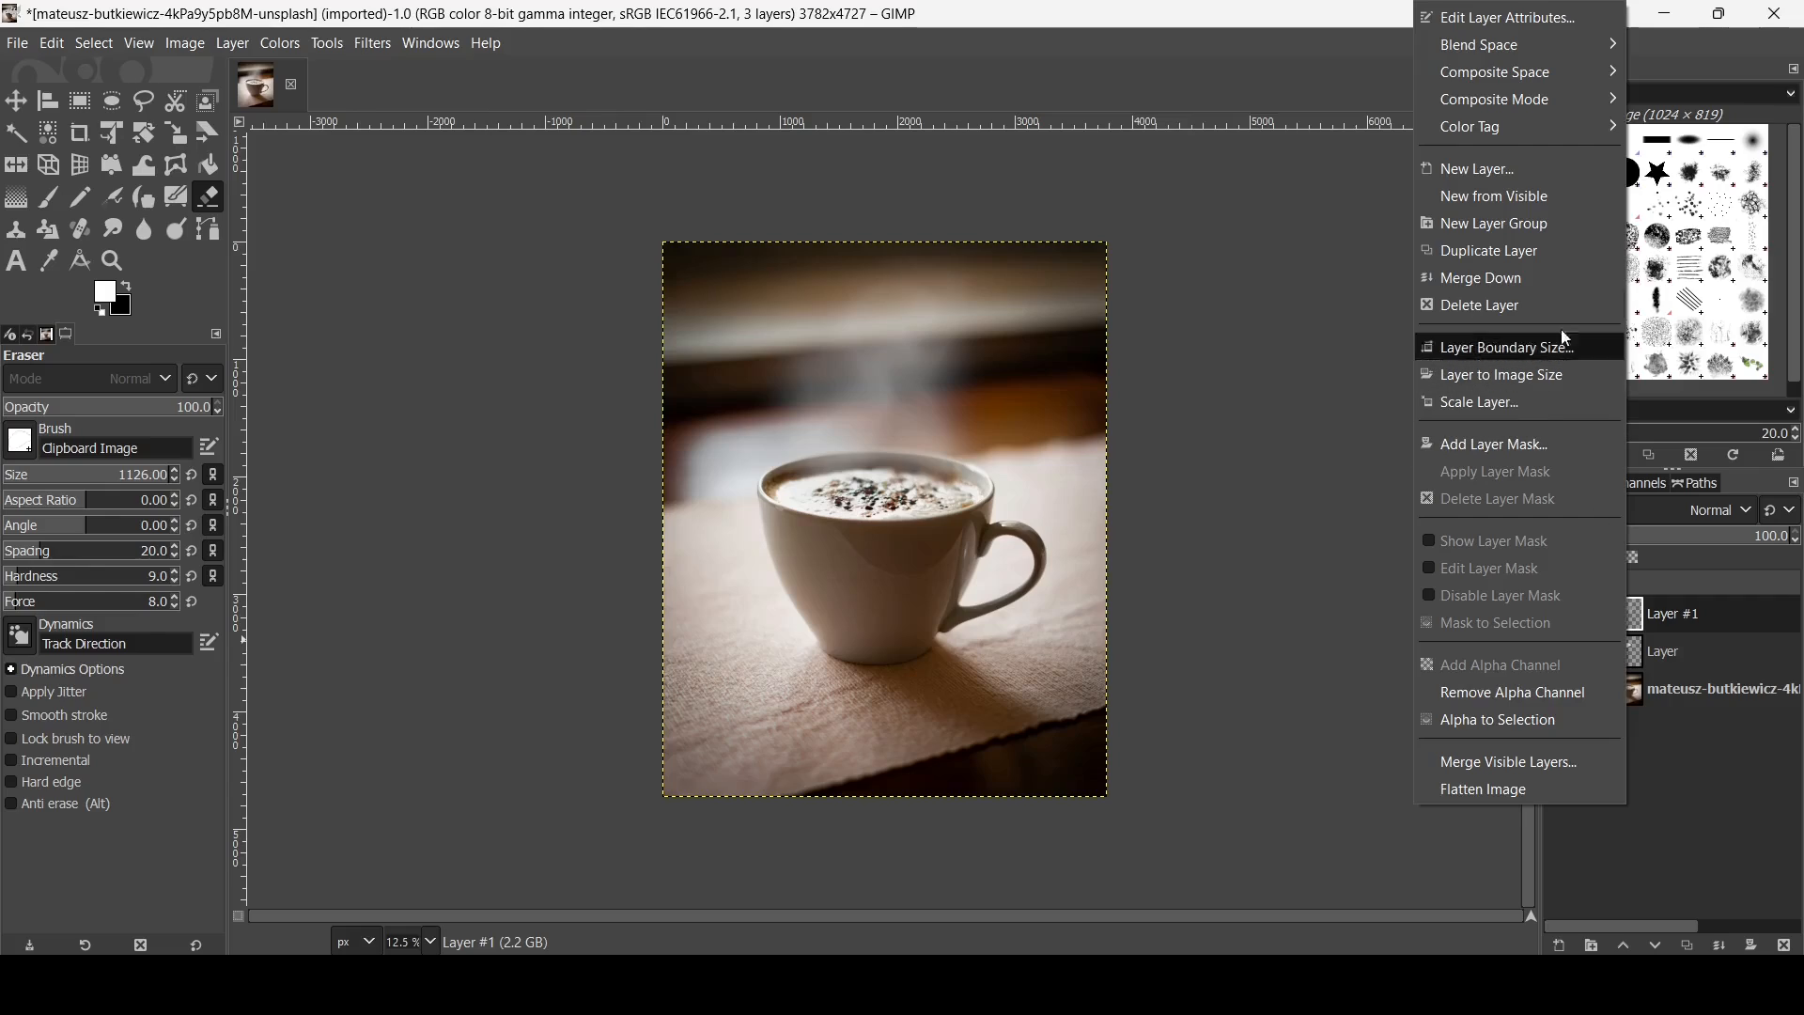
click(1562, 202)
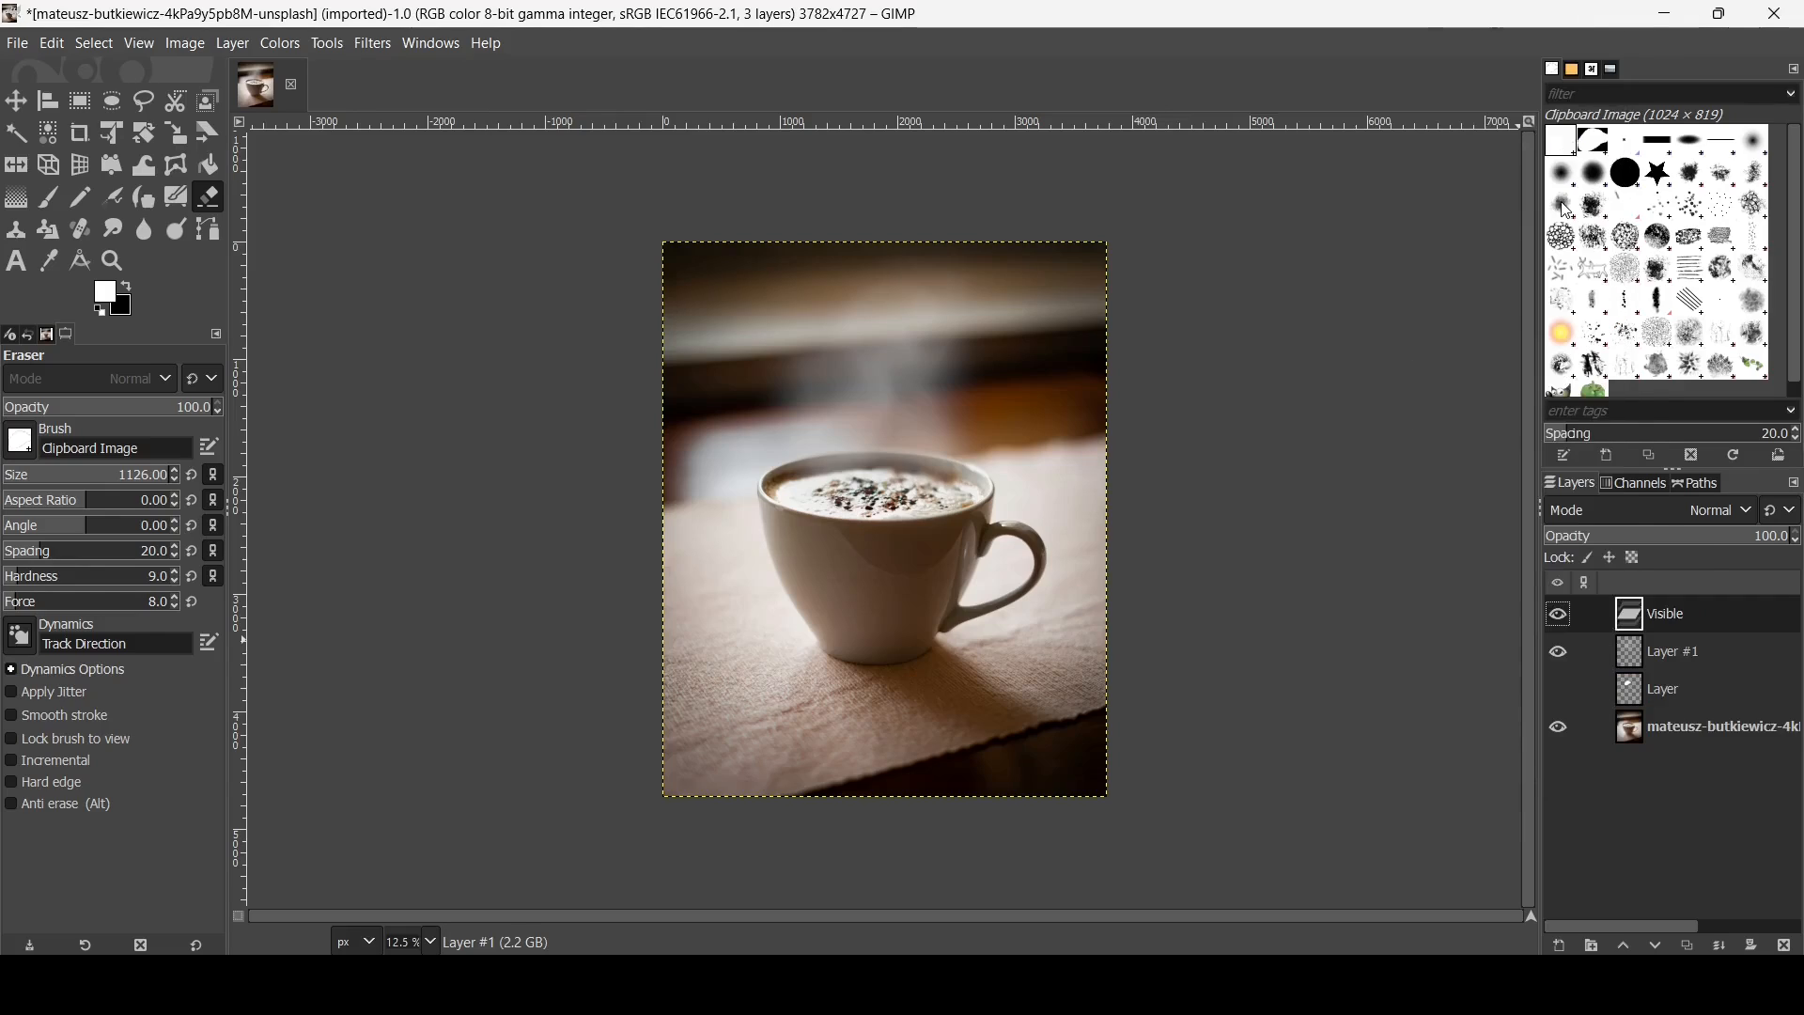
click(1563, 622)
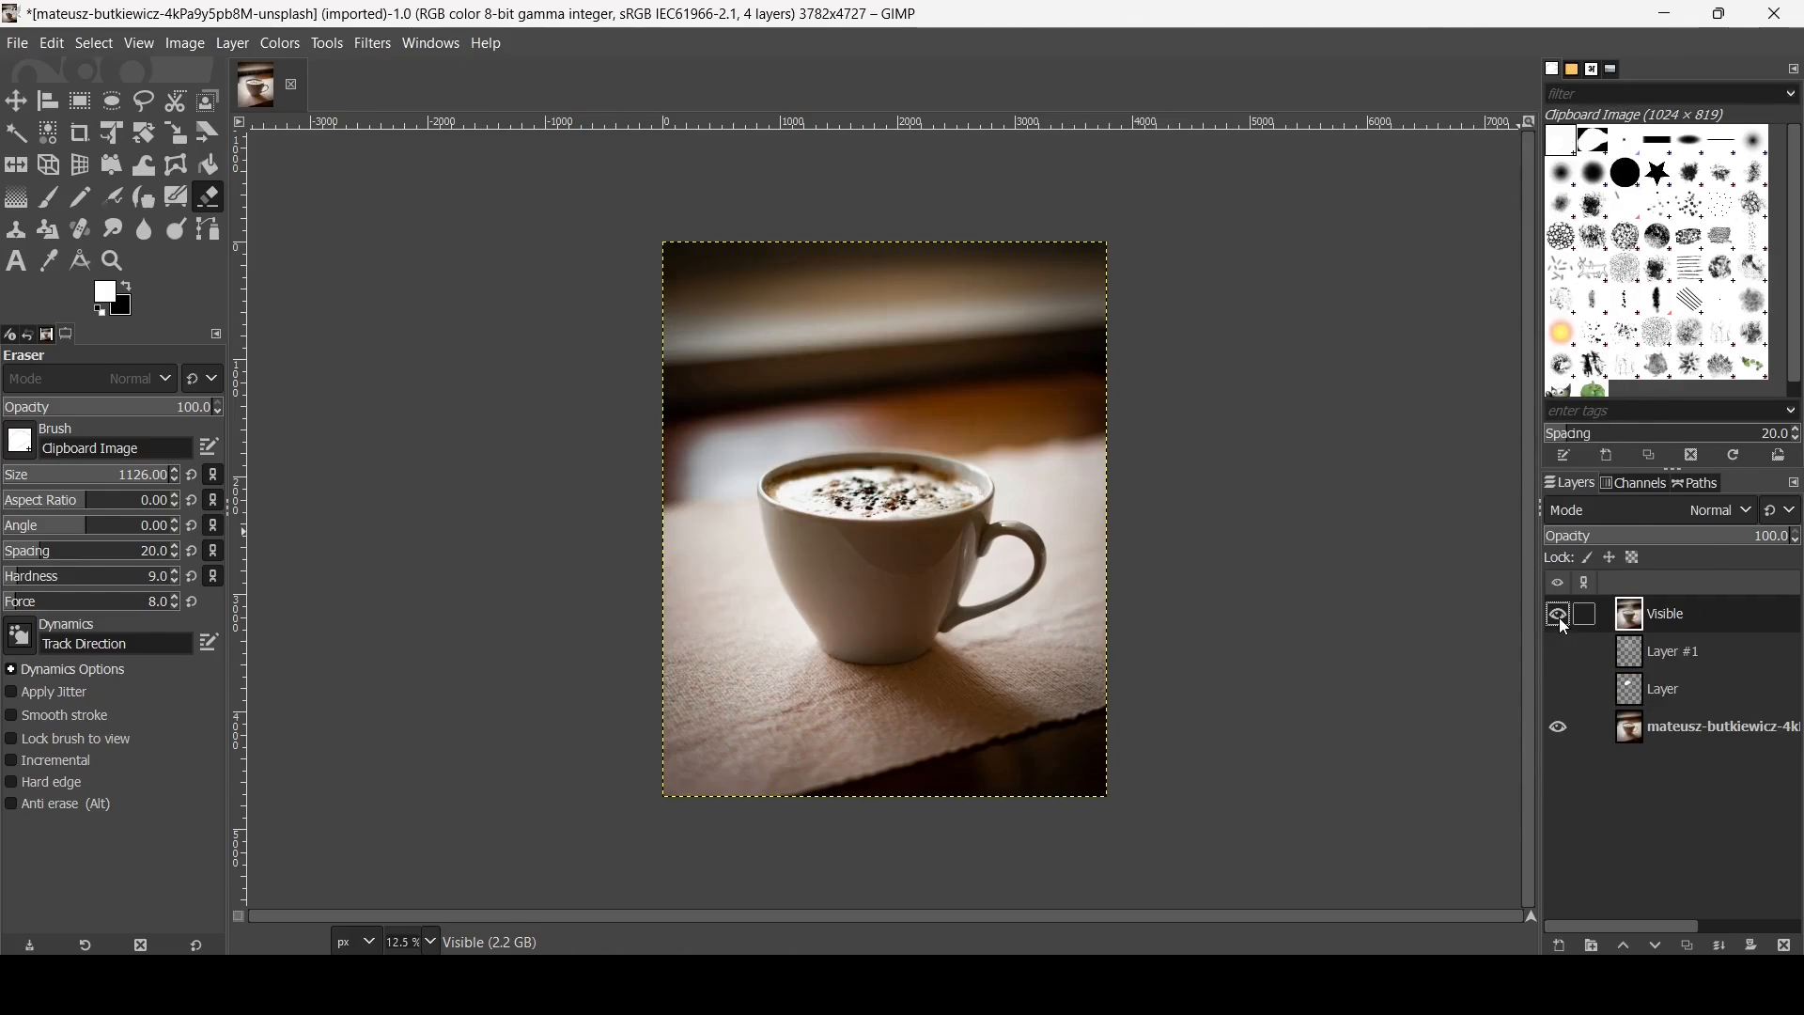
click(1564, 622)
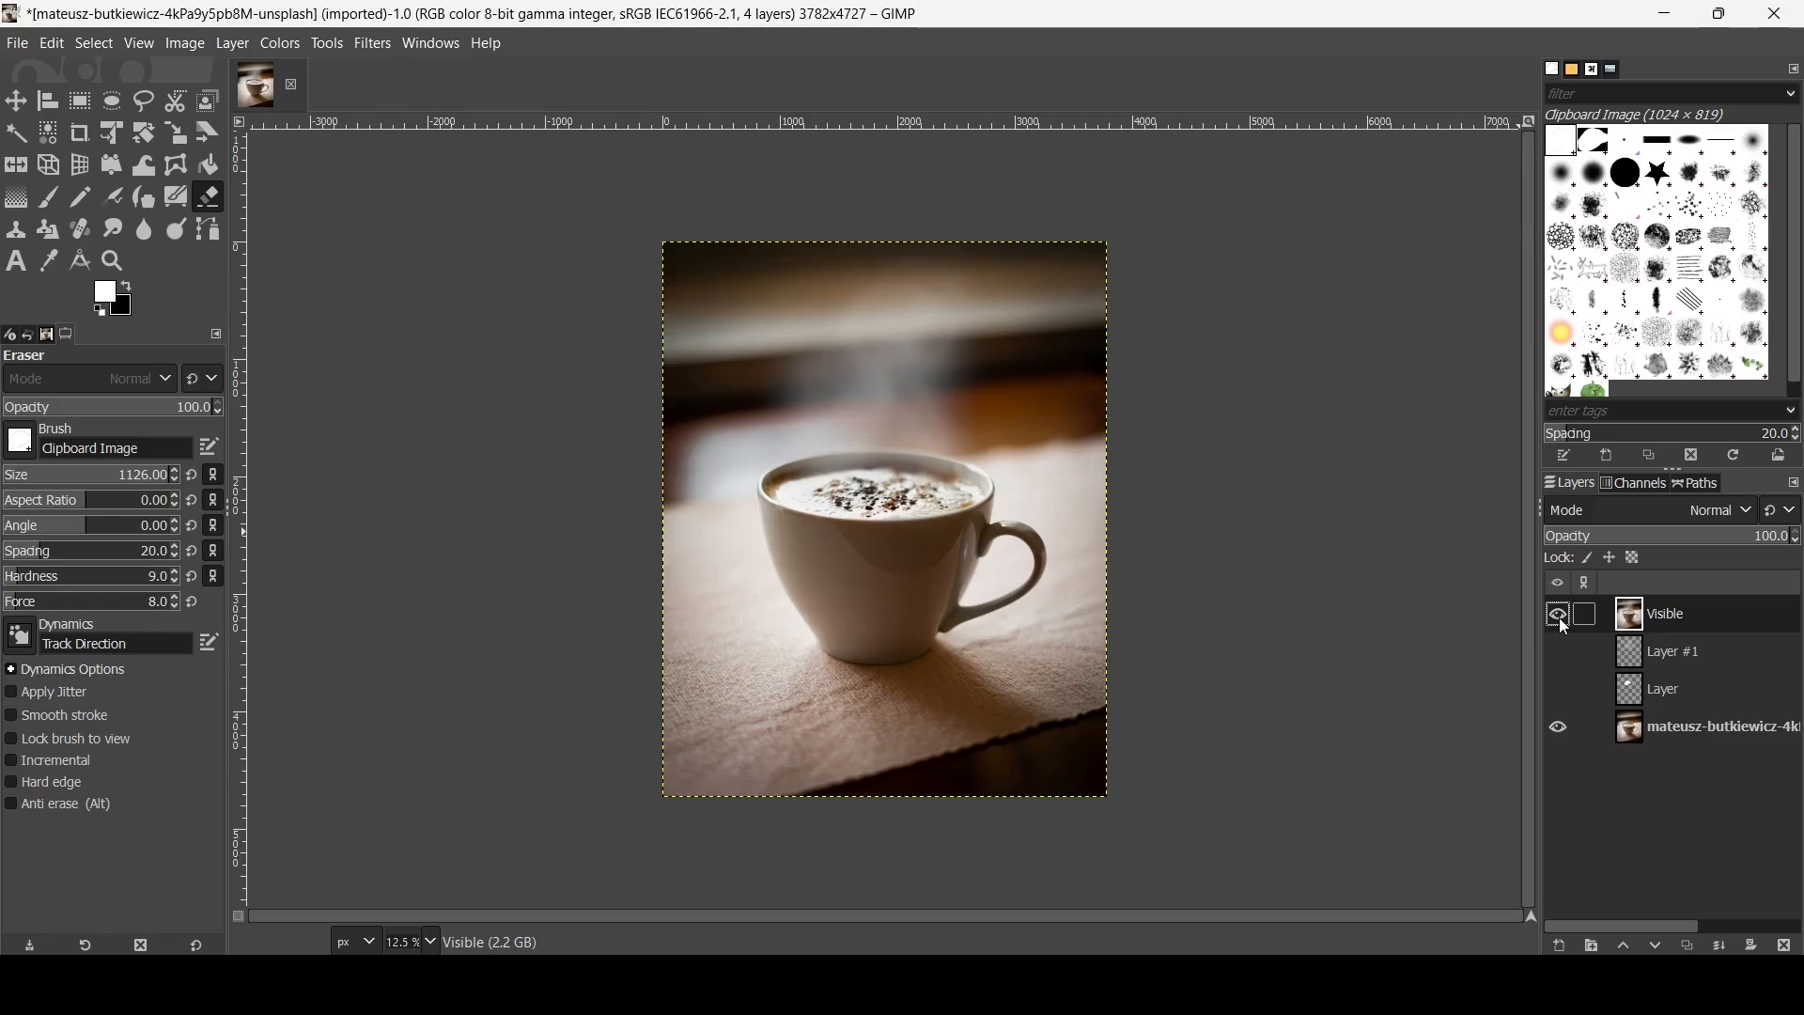